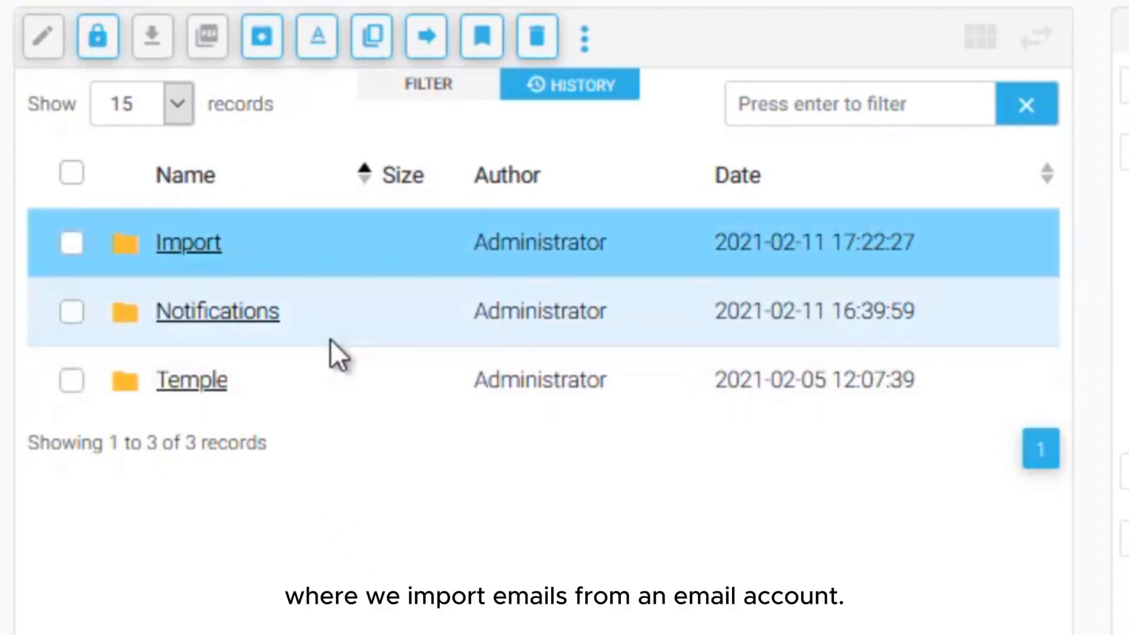
# Step: Browse to Import/2021/2/18 and preview the Cooking Mom confirmation e-mail in raw and formatted views
pyautogui.click(316, 313)
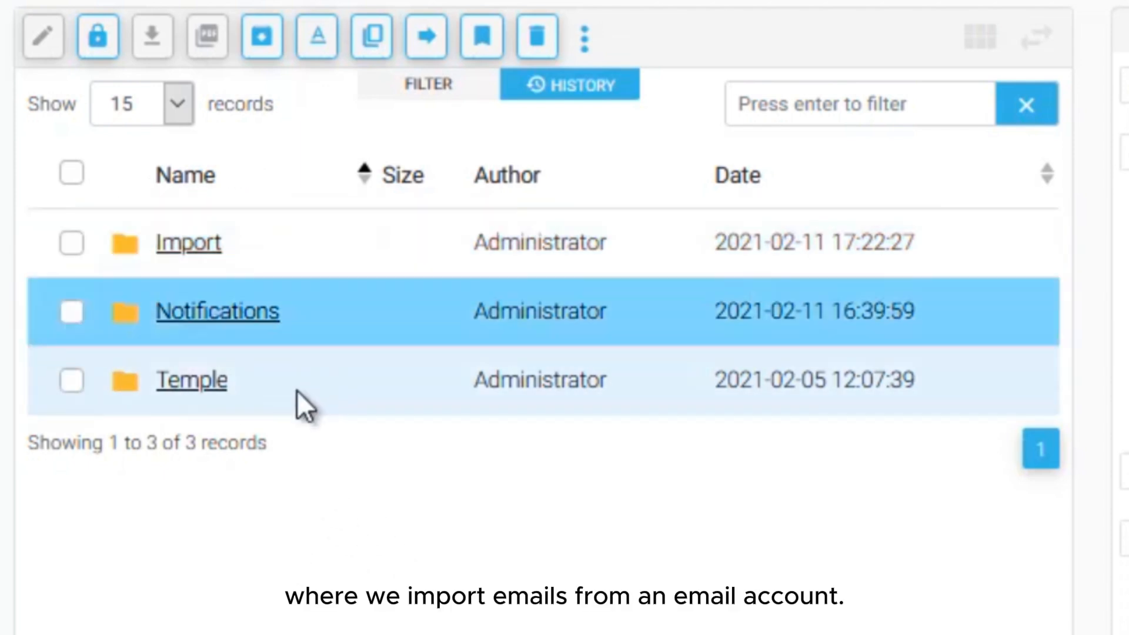
pyautogui.click(241, 241)
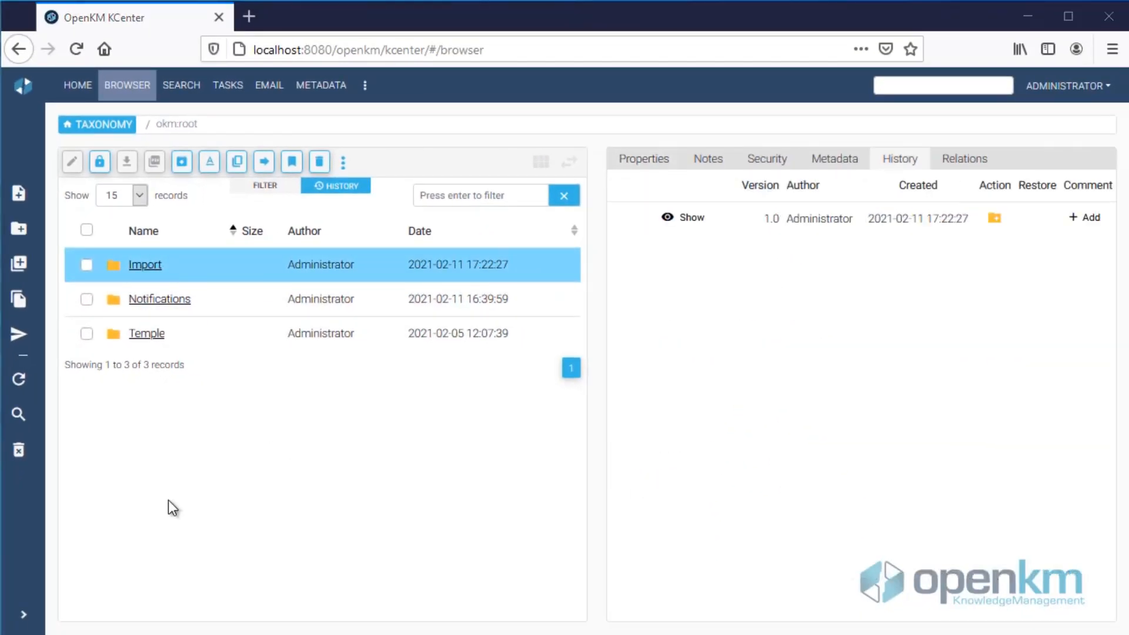
pyautogui.click(142, 266)
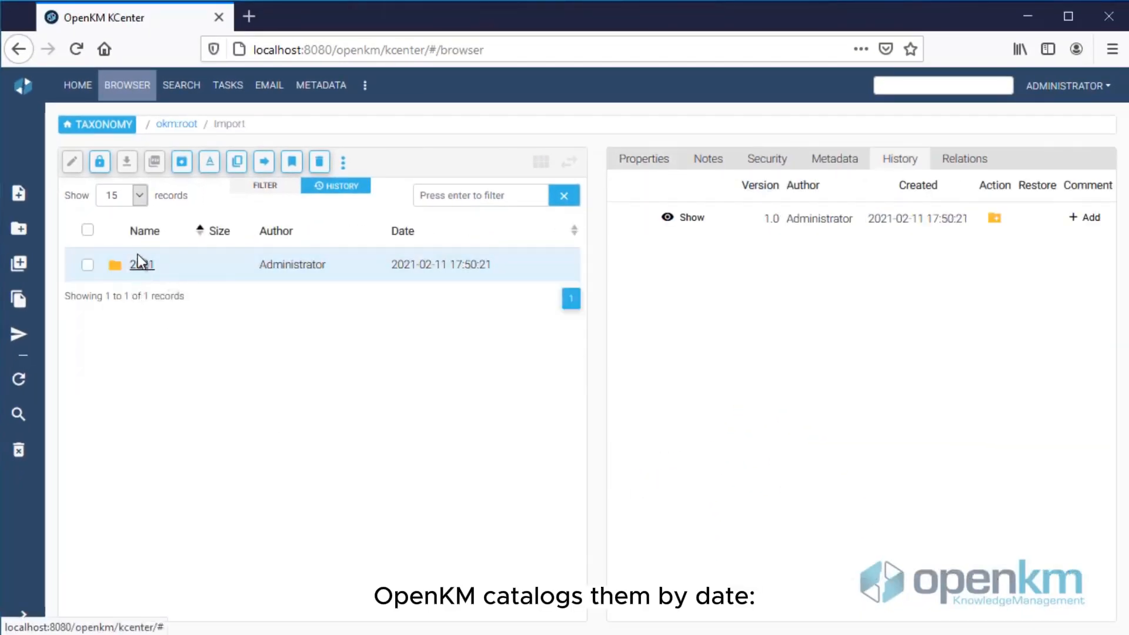
pyautogui.click(145, 266)
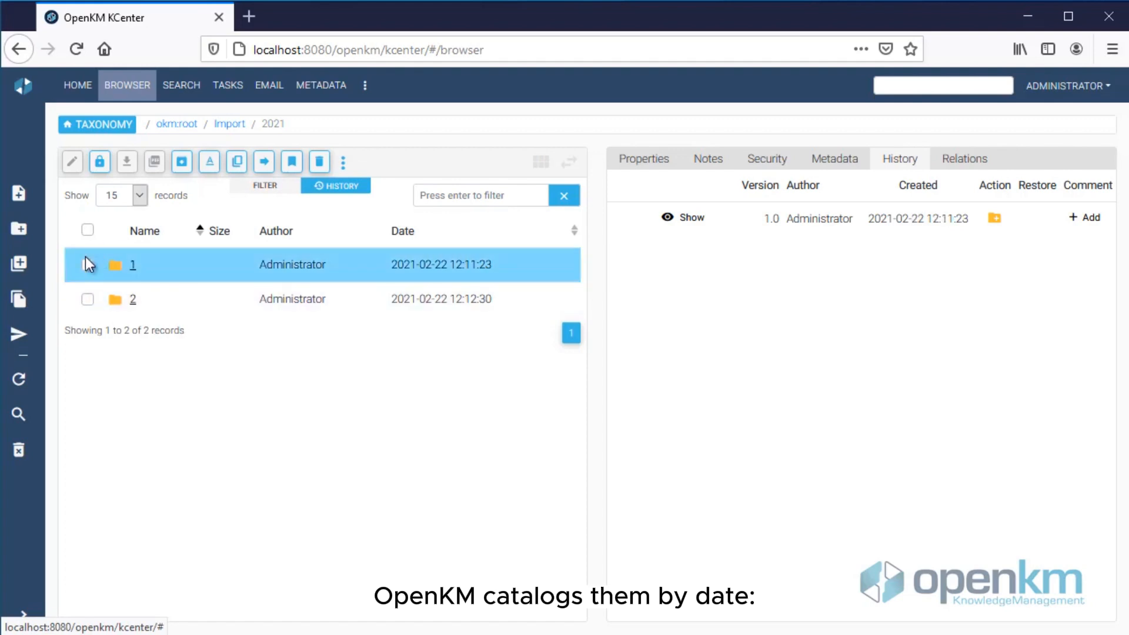
pyautogui.click(132, 300)
pyautogui.click(135, 402)
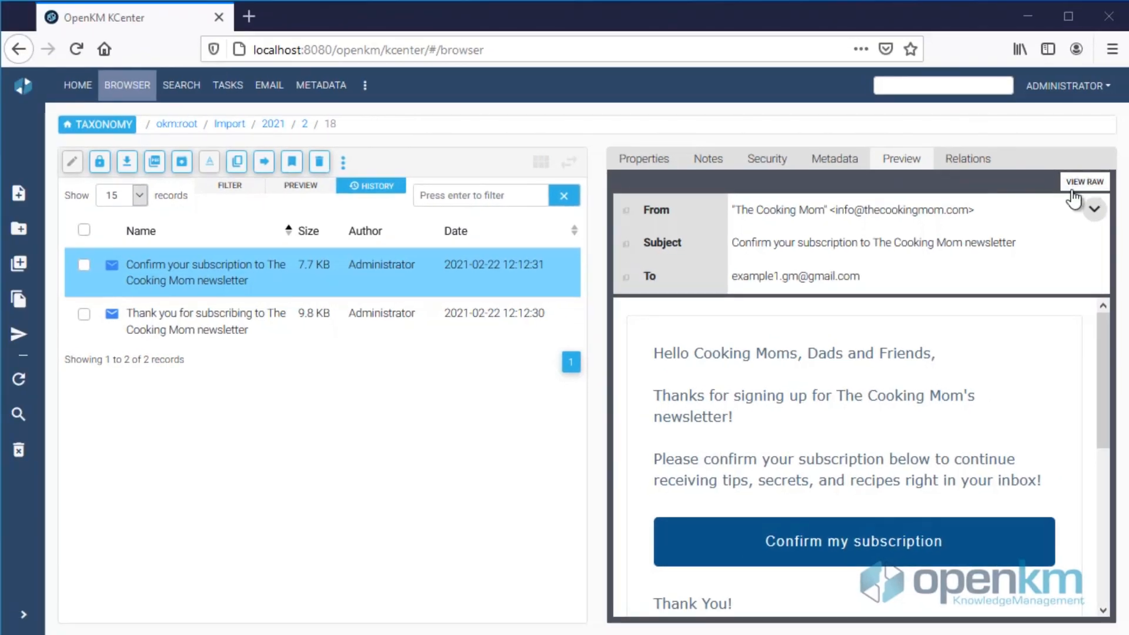
pyautogui.click(1083, 183)
pyautogui.click(1076, 183)
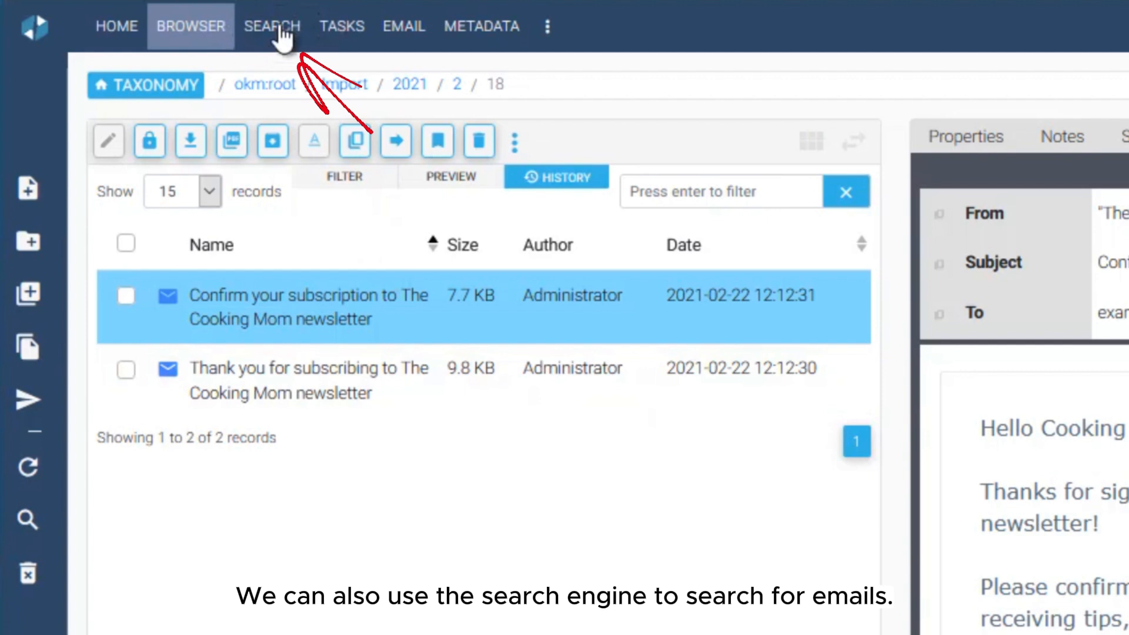
# Step: Run an e-mail-only content search for 'Cooking', returning four matching messages
pyautogui.click(172, 88)
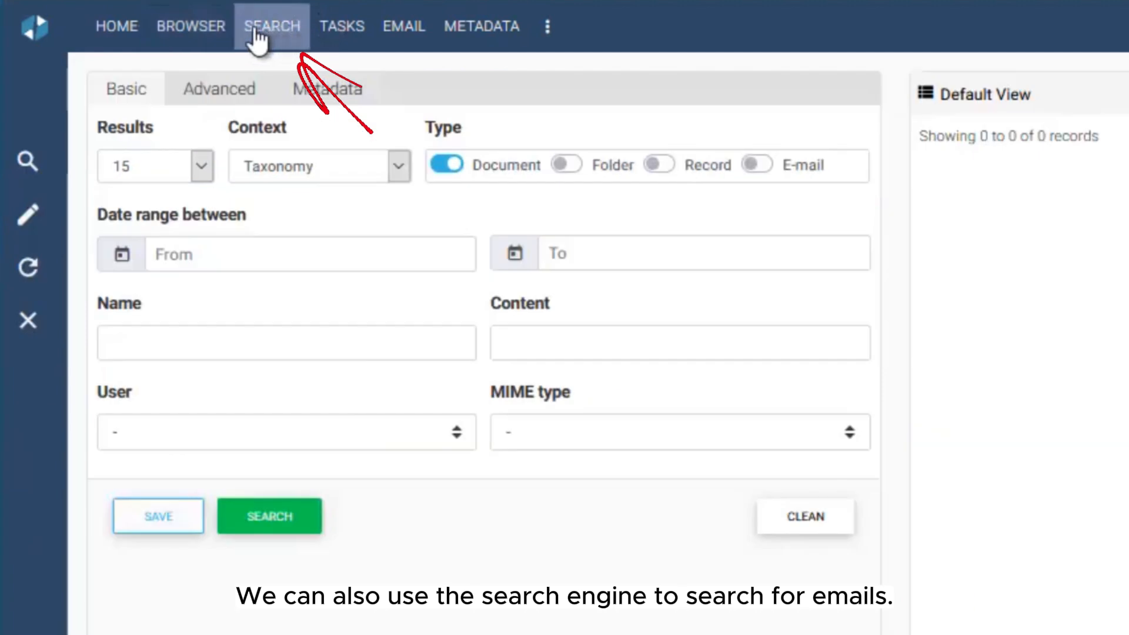
pyautogui.click(448, 162)
pyautogui.click(755, 164)
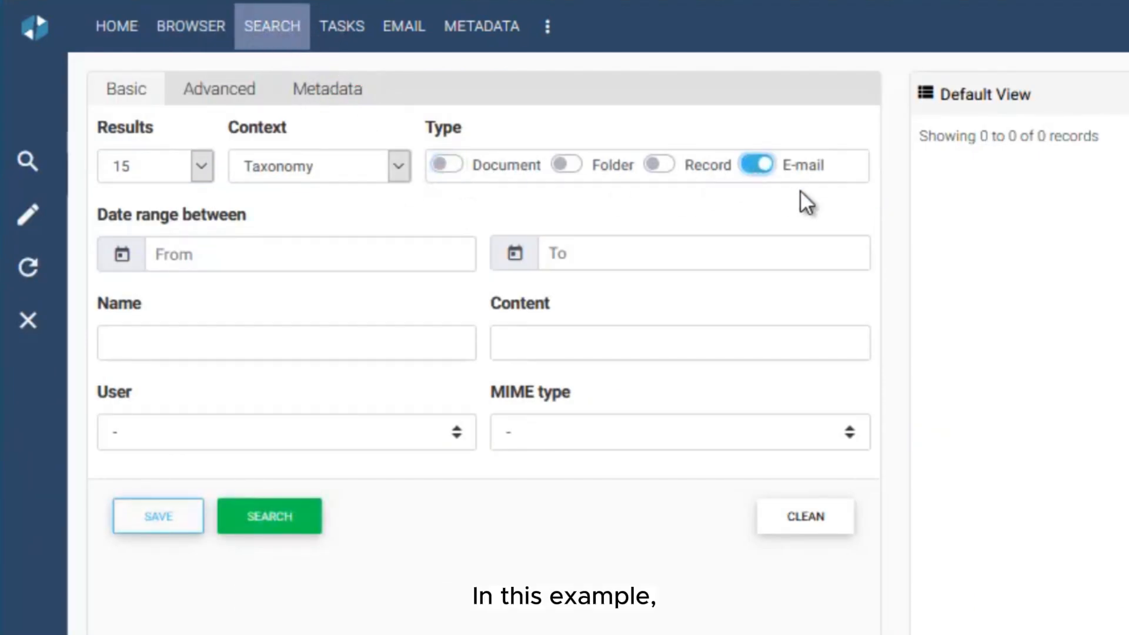
pyautogui.click(713, 328)
pyautogui.write('Coo')
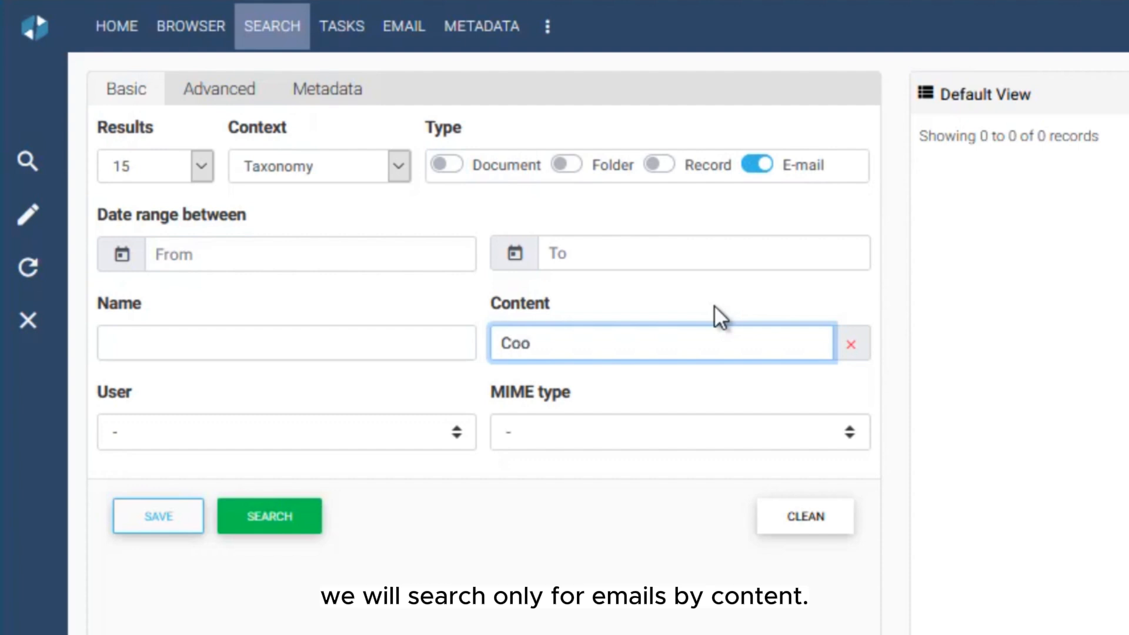
pyautogui.write('king')
pyautogui.click(274, 519)
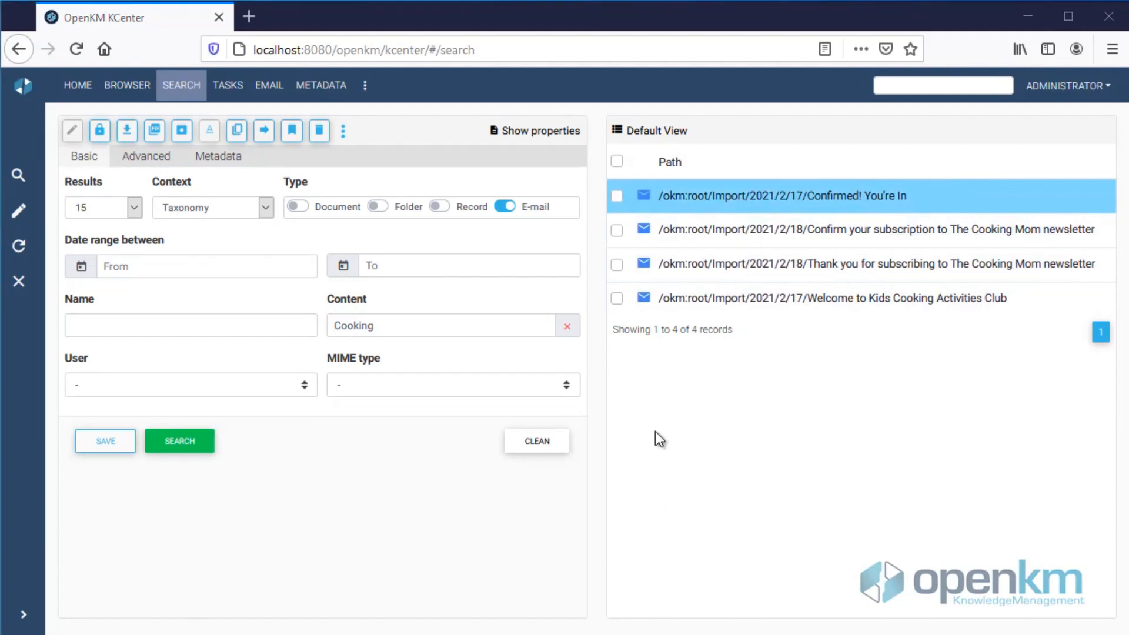
# Step: Preview the 'Confirmed! You're In' result and find the 7 'Cooking' matches with Ctrl+F
pyautogui.click(822, 197)
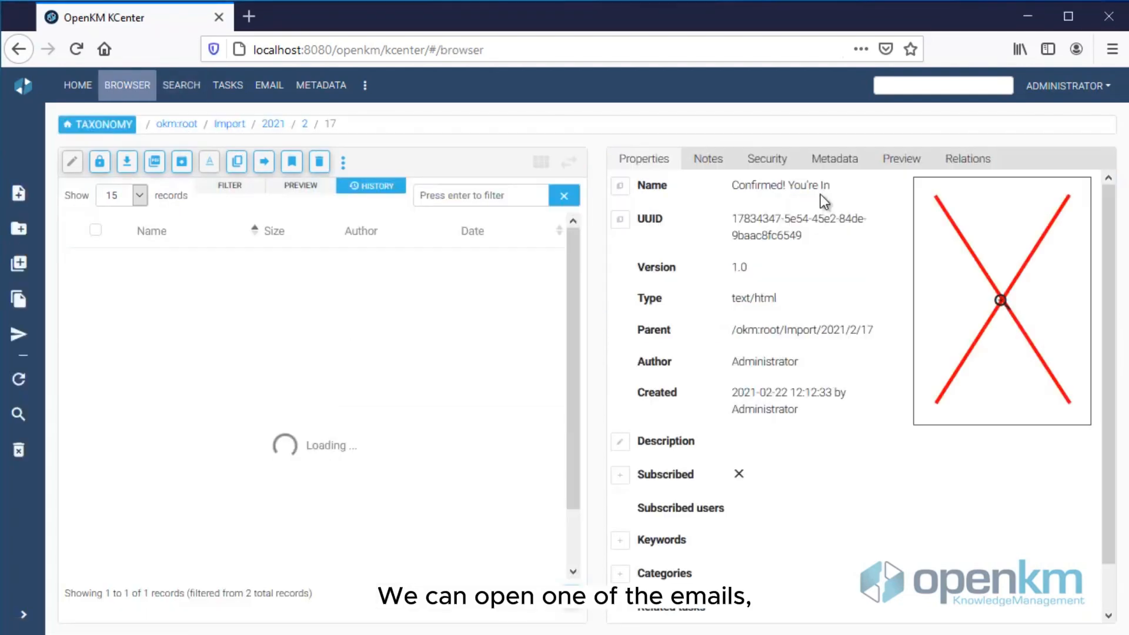
pyautogui.click(903, 162)
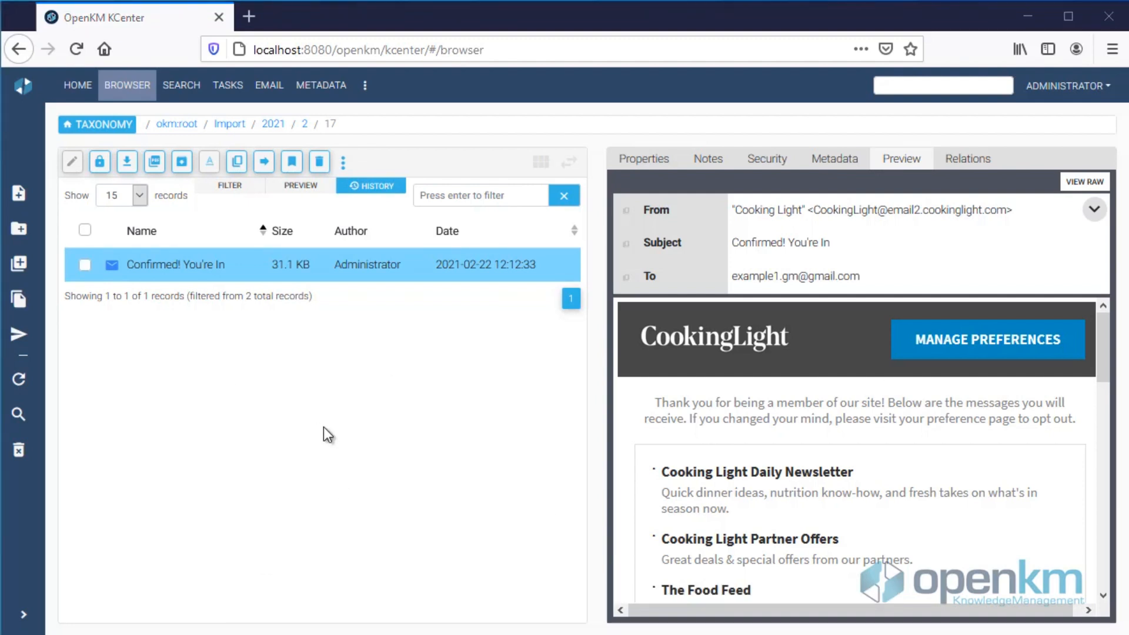
pyautogui.hotkey('ctrl', 'f')
pyautogui.write('Cooking')
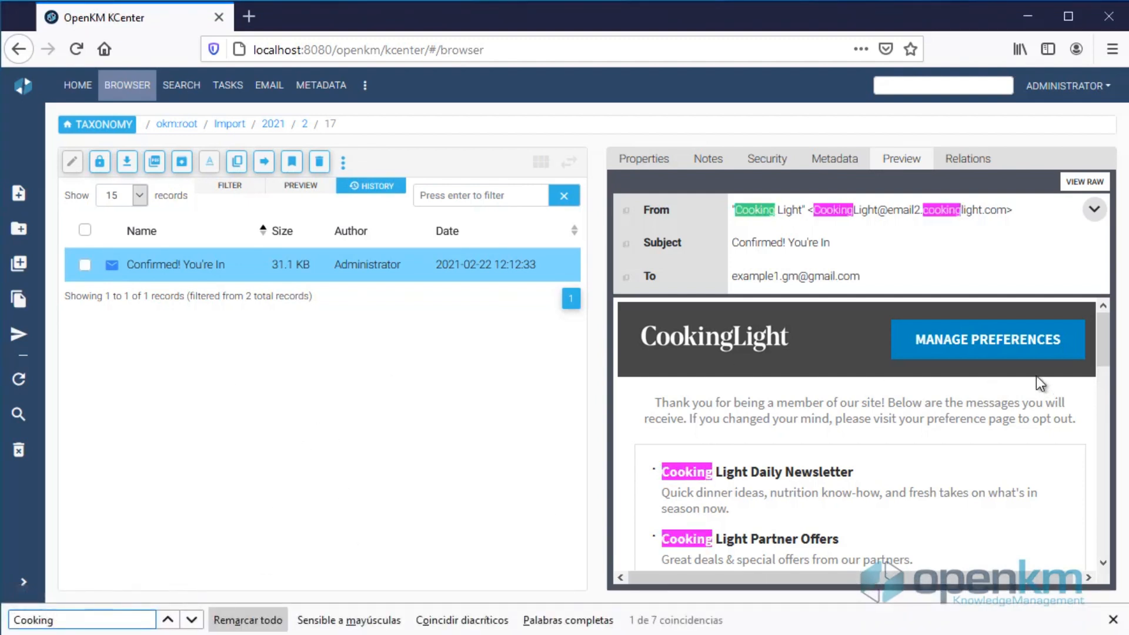
pyautogui.scroll(-2, 882, 446)
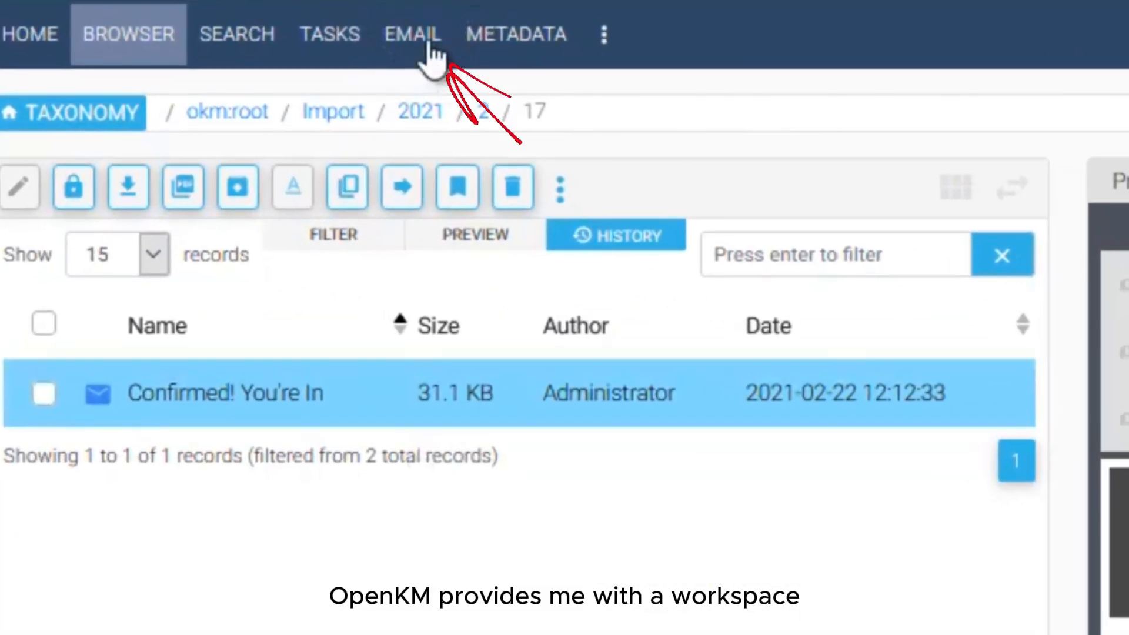
# Step: Filter e-mails by the pasted test Gmail sender address and preview the 'Testing Message' result
pyautogui.click(339, 60)
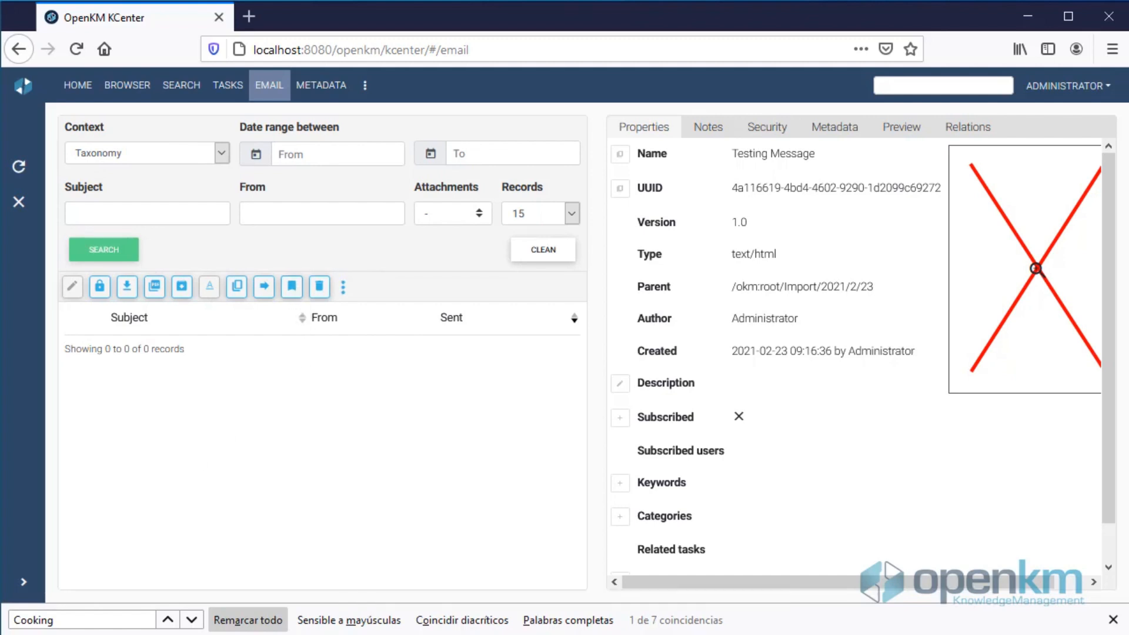
pyautogui.click(263, 214)
pyautogui.hotkey('ctrl', 'v')
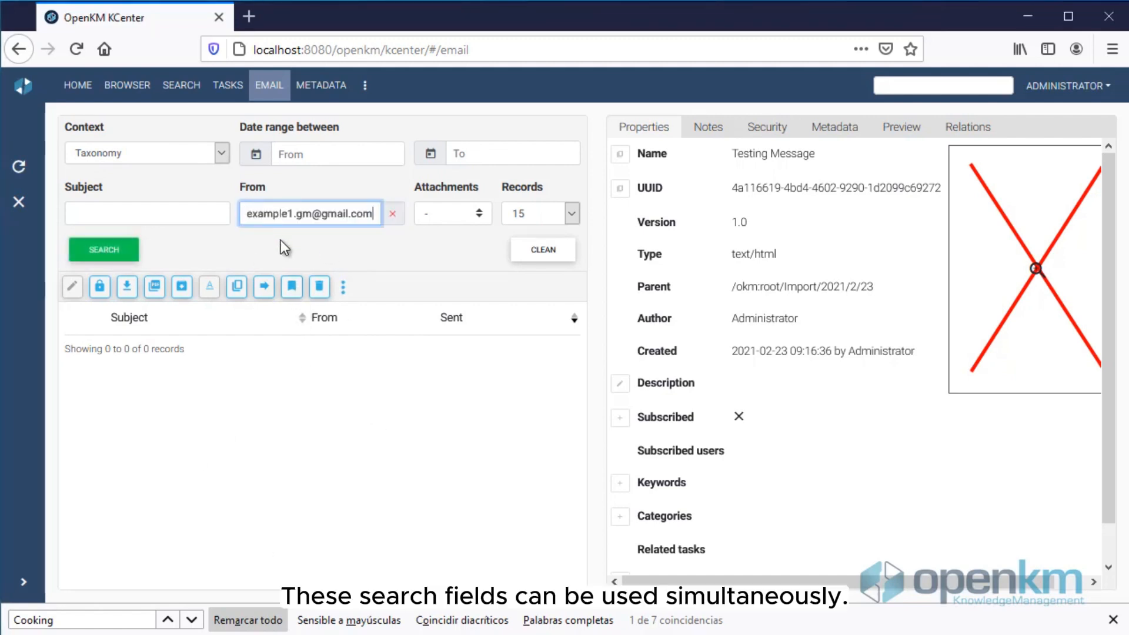
pyautogui.click(106, 249)
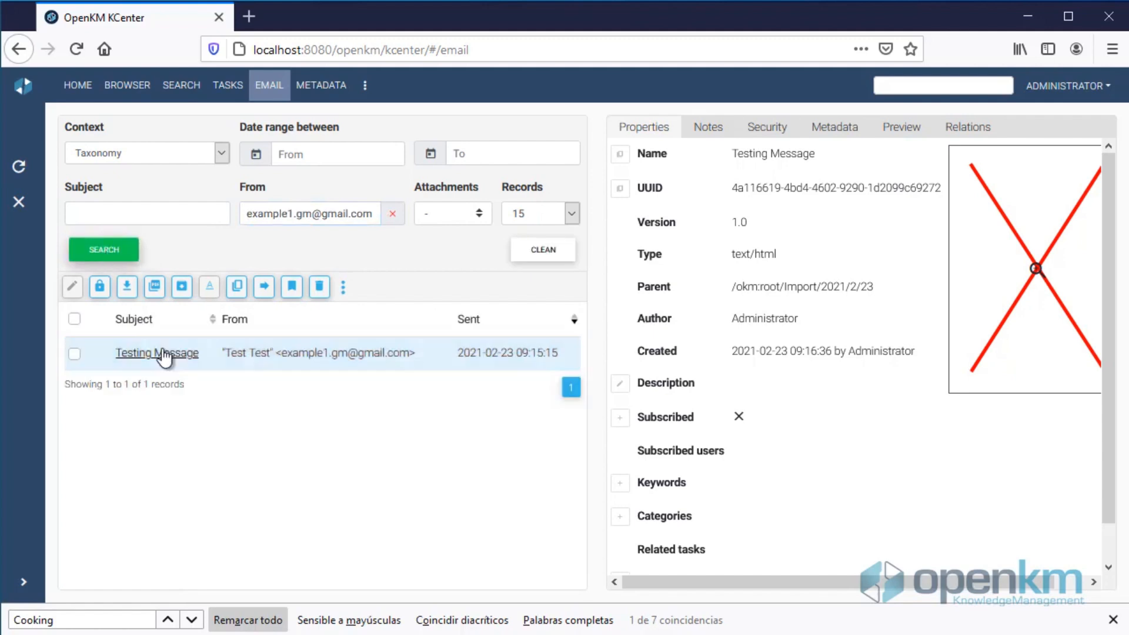
pyautogui.click(308, 359)
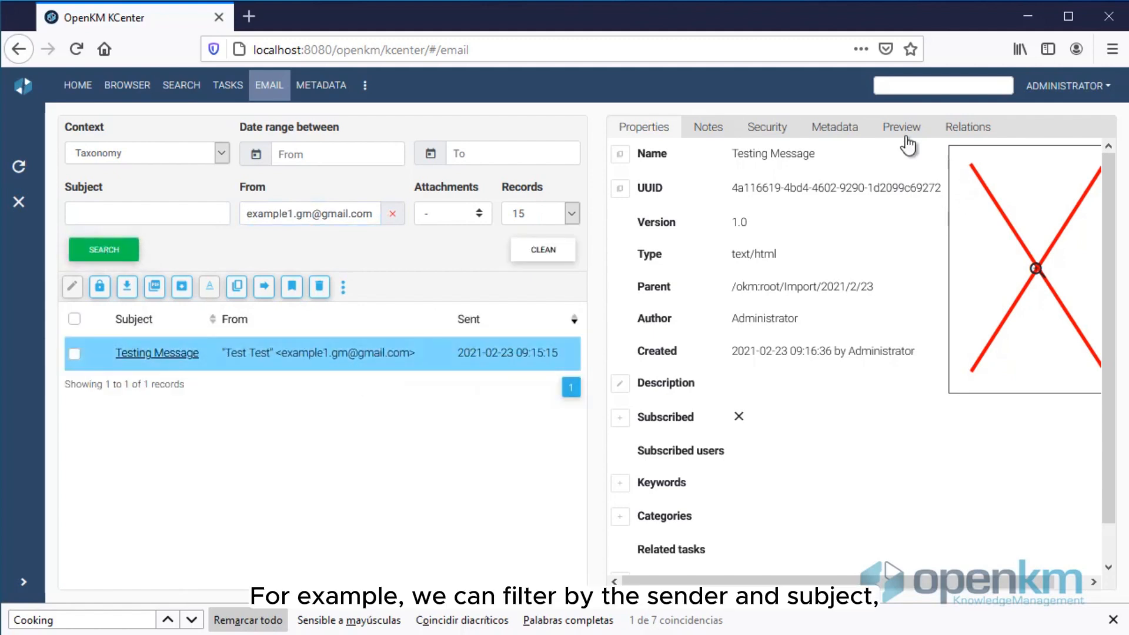
pyautogui.click(901, 129)
# Step: Replace the sender filter with subject 'Coo' and select the second Cooking e-mail found
pyautogui.click(393, 213)
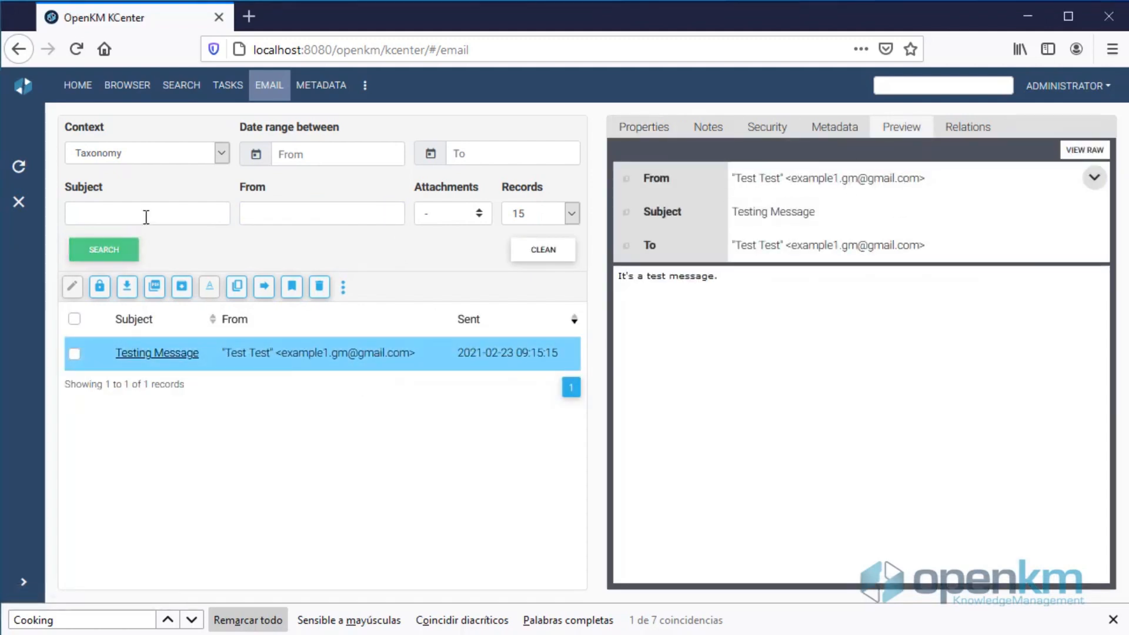
pyautogui.click(141, 214)
pyautogui.write('Cooking')
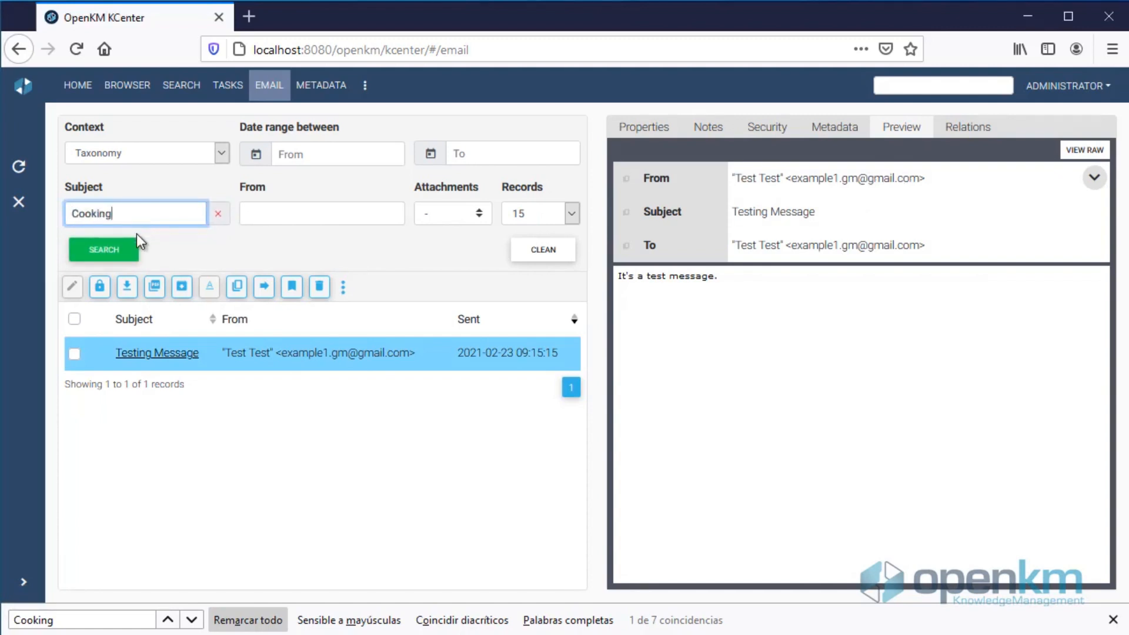
pyautogui.click(136, 247)
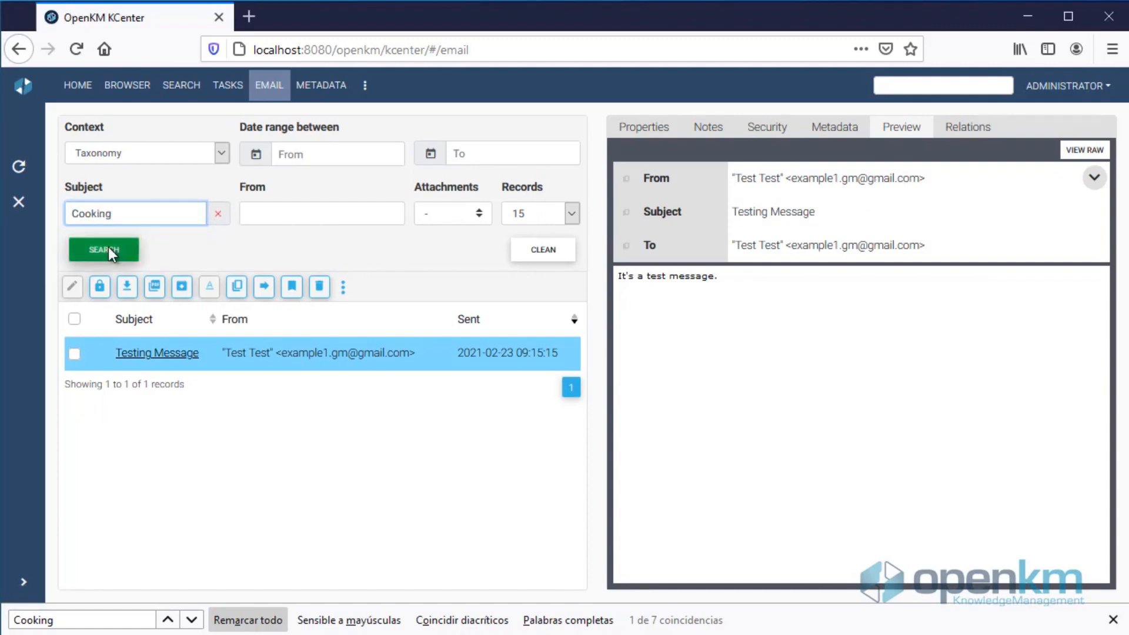
pyautogui.click(360, 426)
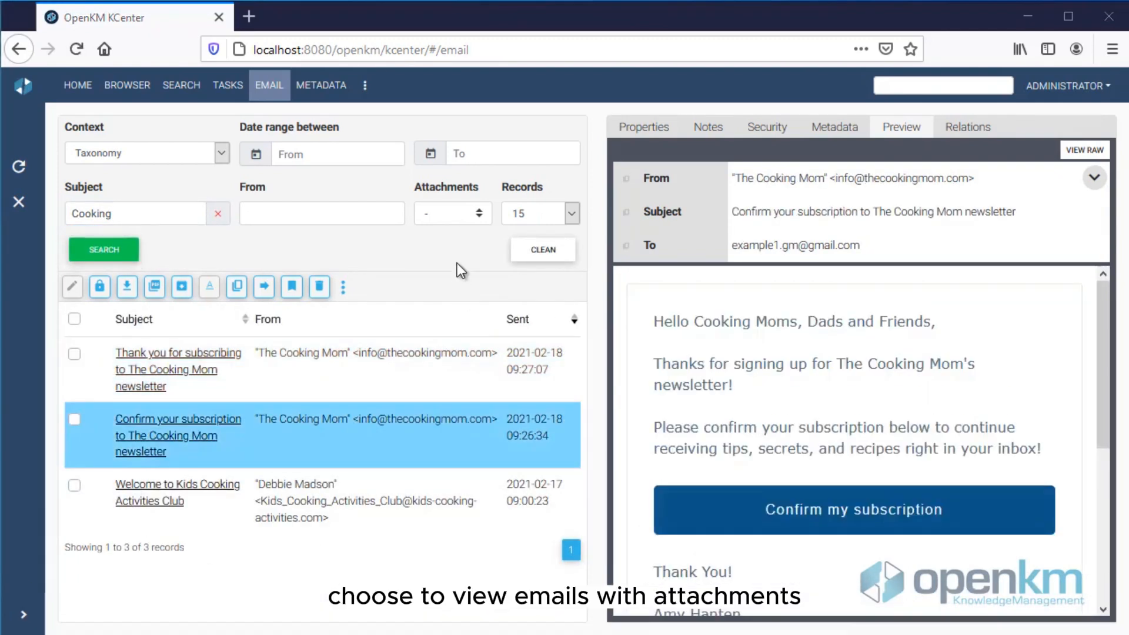
# Step: Check the Attachments and Records options, keeping 15 results, and go to Mail Accounts
pyautogui.click(478, 214)
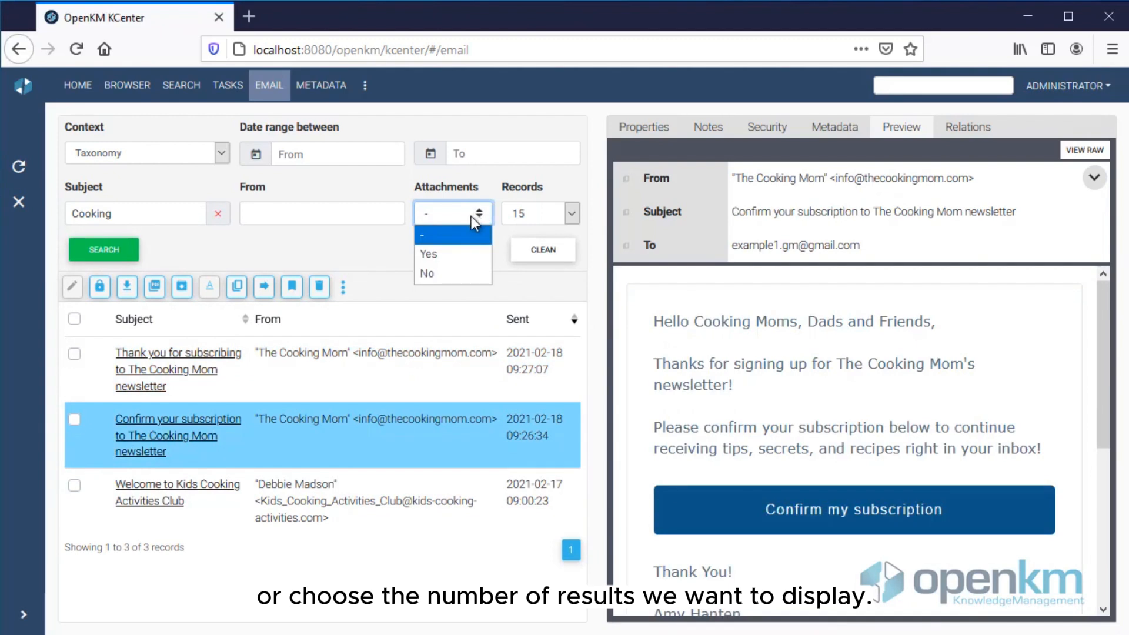
pyautogui.click(301, 251)
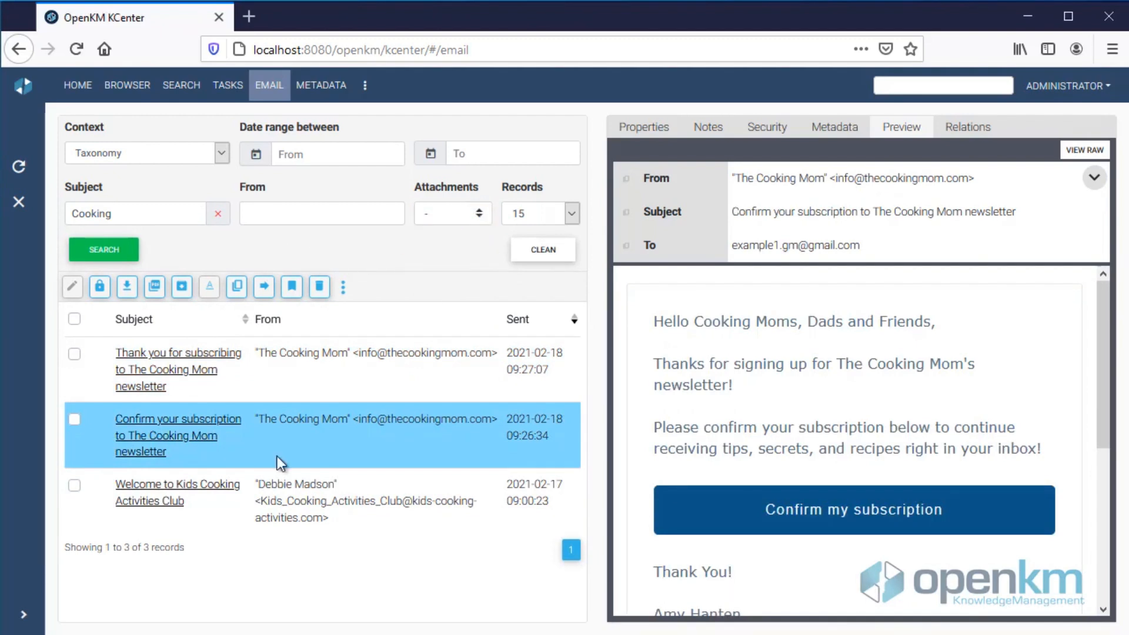
pyautogui.click(571, 216)
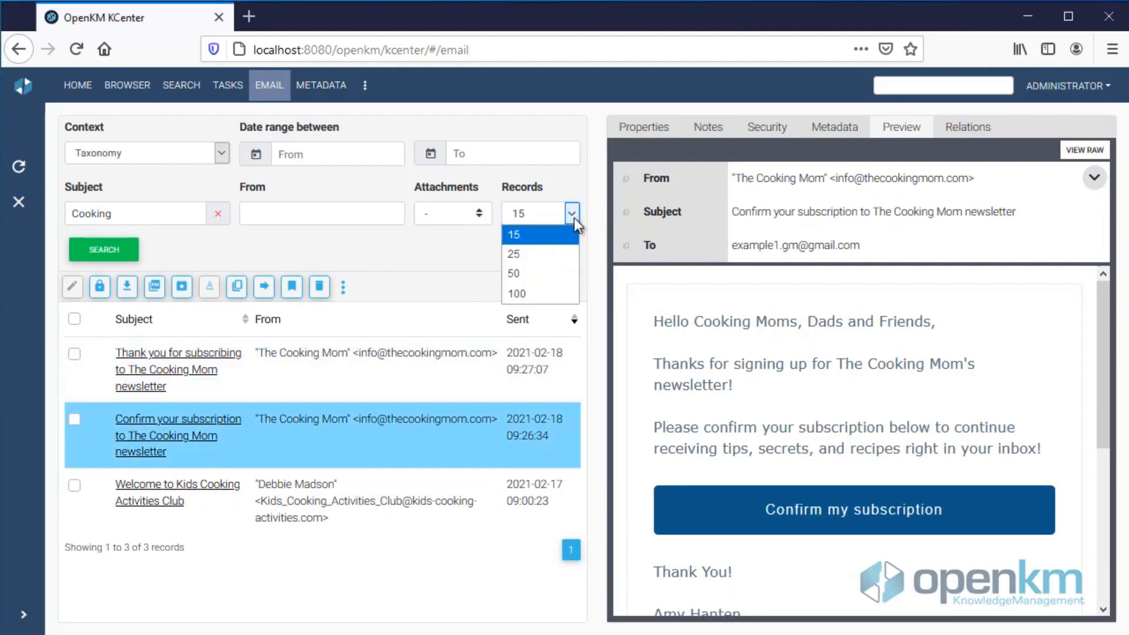
pyautogui.click(536, 238)
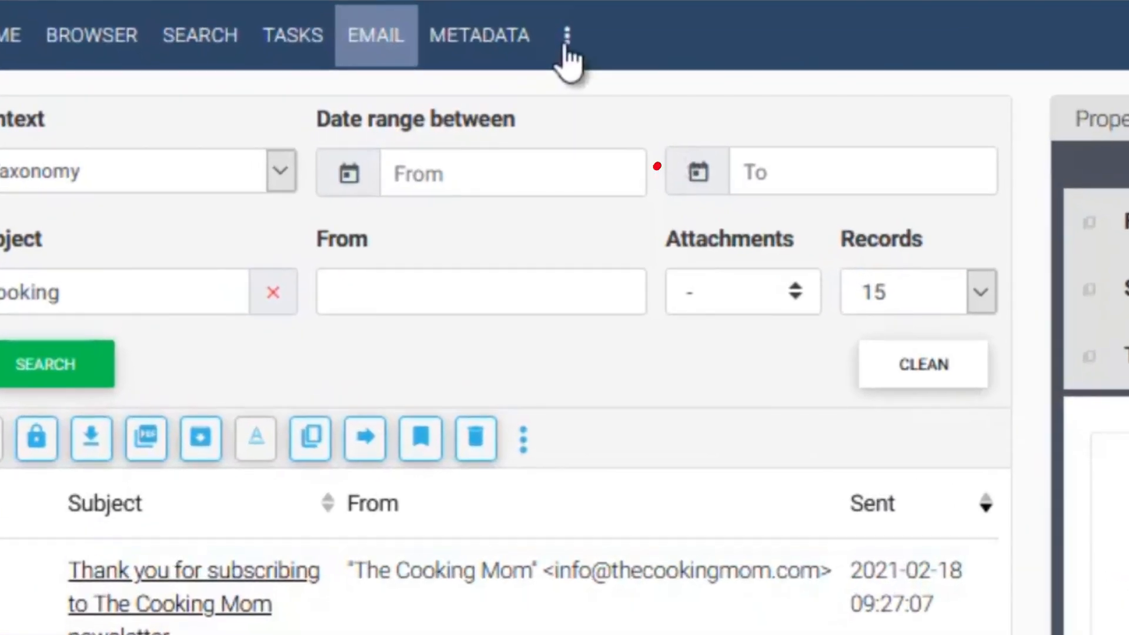
pyautogui.click(566, 43)
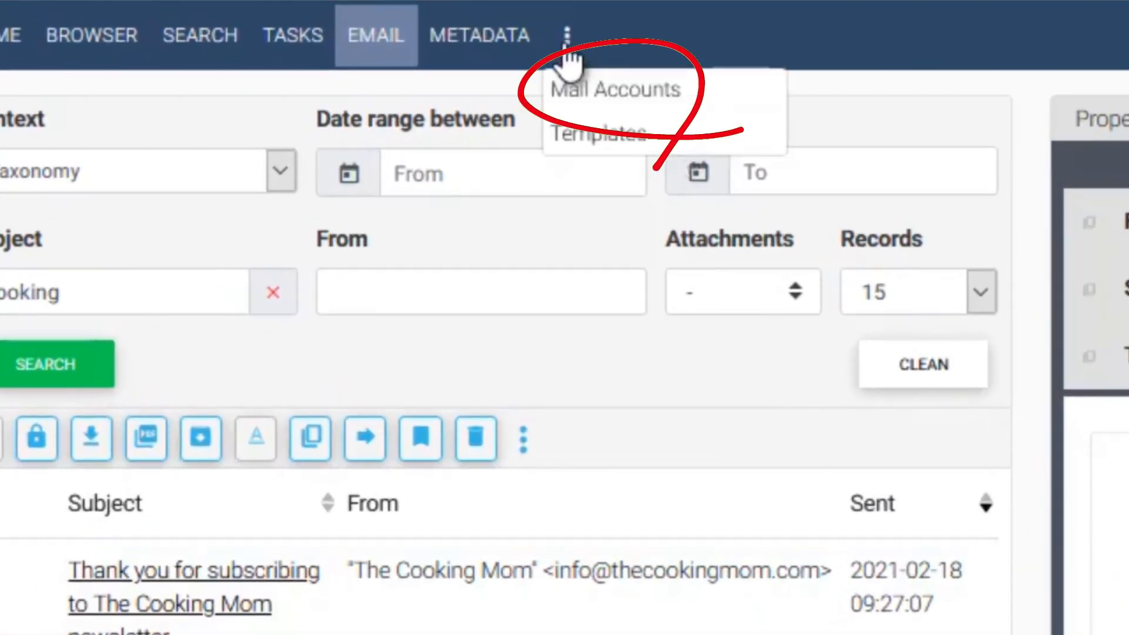
pyautogui.click(702, 101)
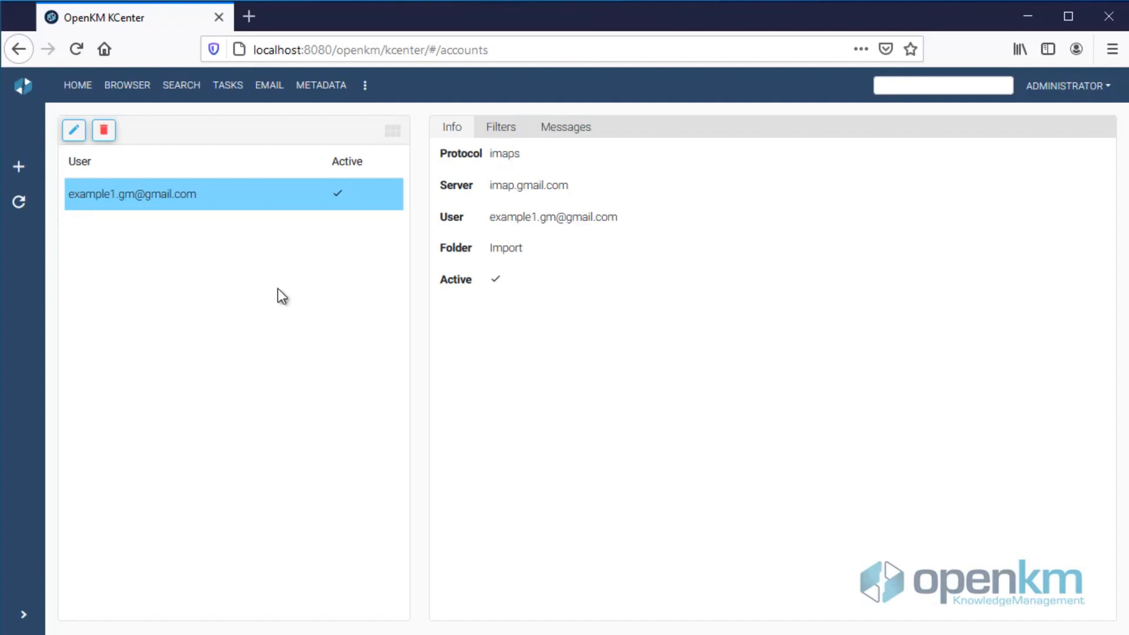
pyautogui.click(19, 167)
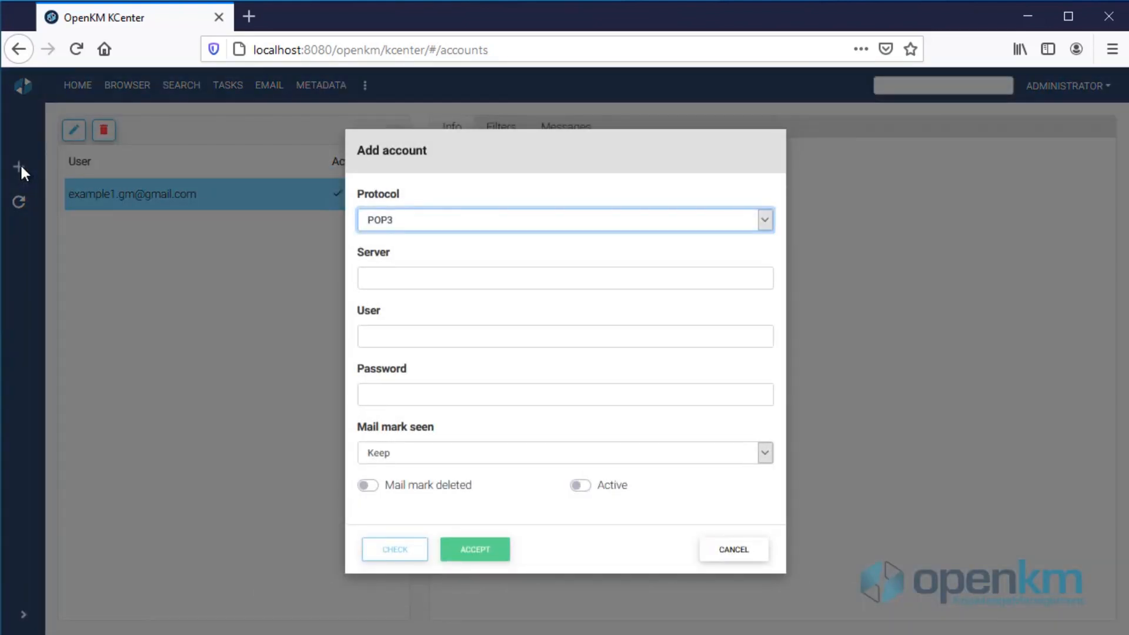
pyautogui.click(728, 545)
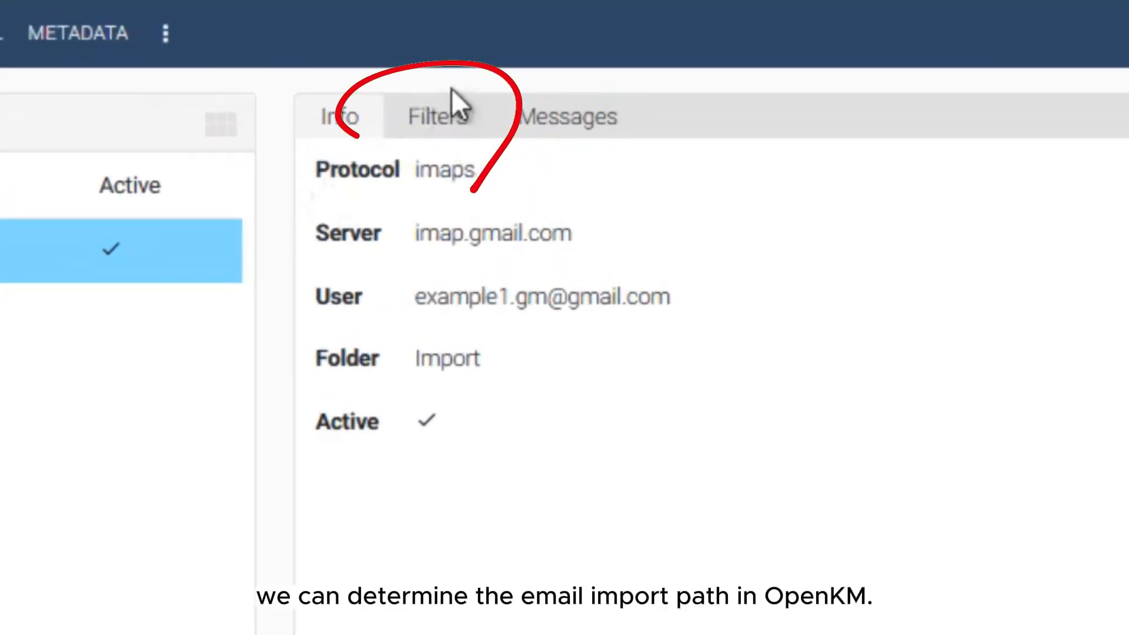
# Step: Show the Import and Notifications filters and inspect the Notifications FROM CONTAINS sender rule
pyautogui.click(420, 124)
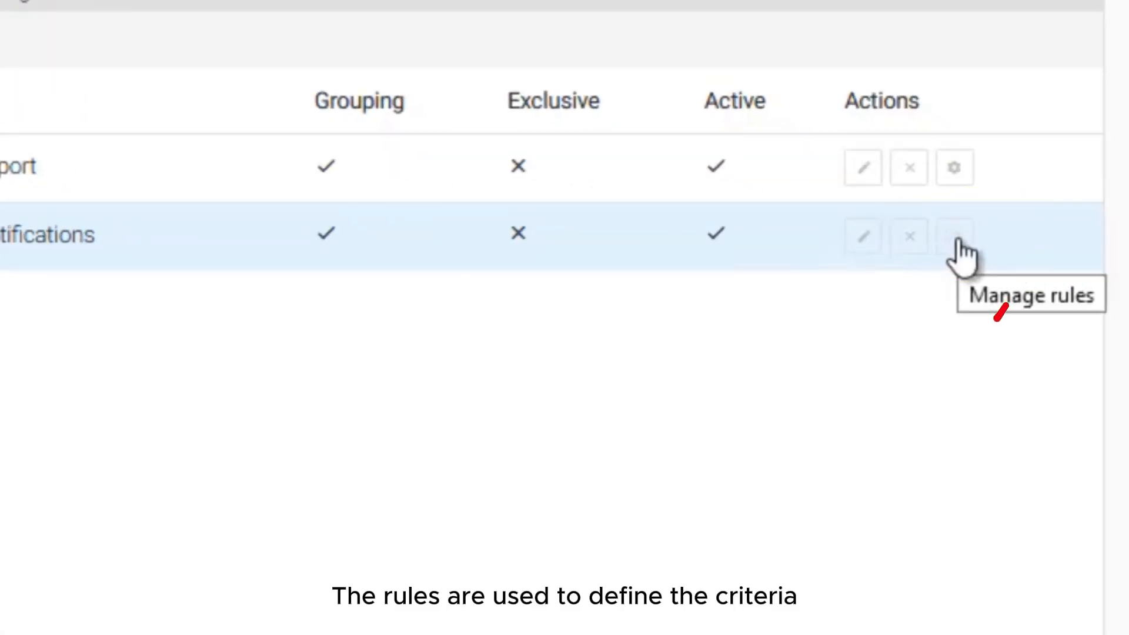
pyautogui.click(956, 241)
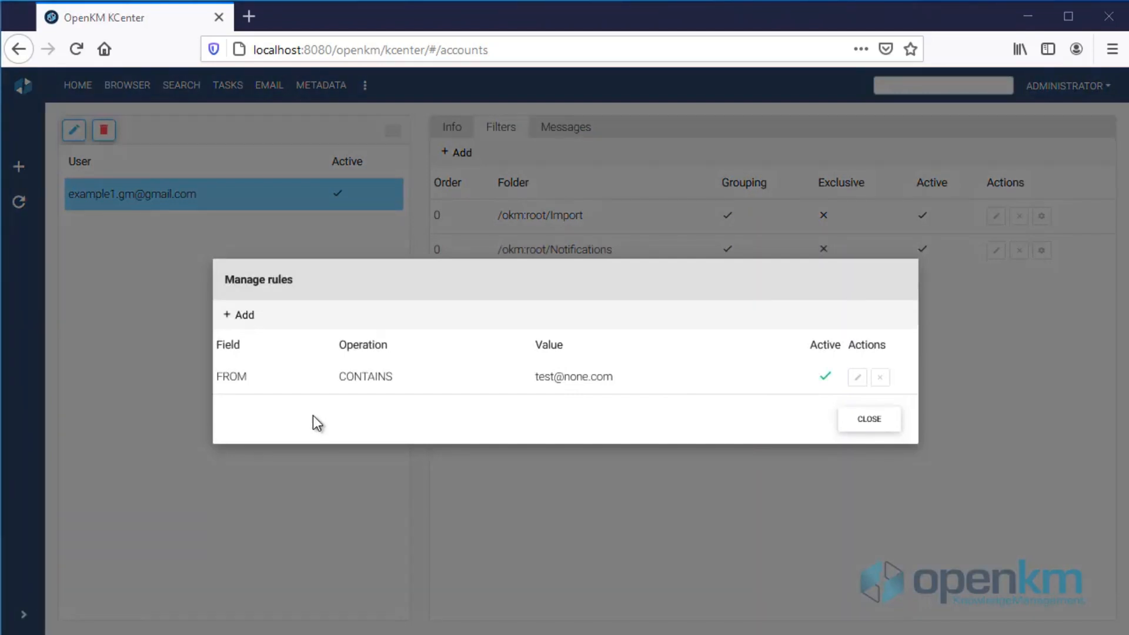
pyautogui.moveTo(535, 376); pyautogui.dragTo(611, 375)
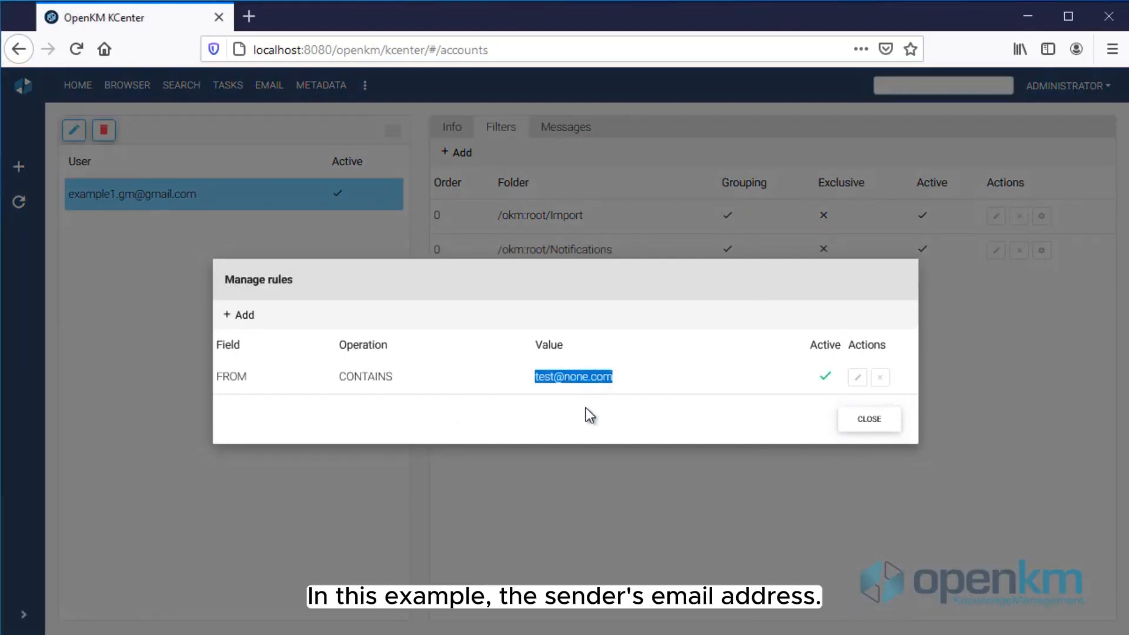
pyautogui.click(869, 418)
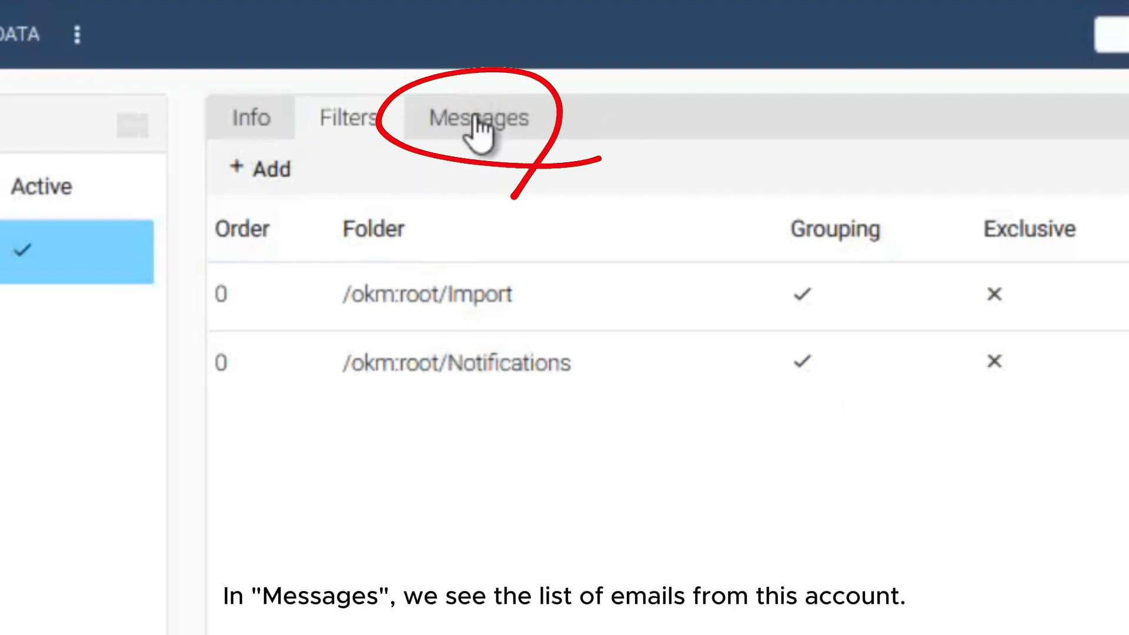
# Step: Show the account's Messages tab and toggle the select-all checkbox on and off
pyautogui.click(477, 123)
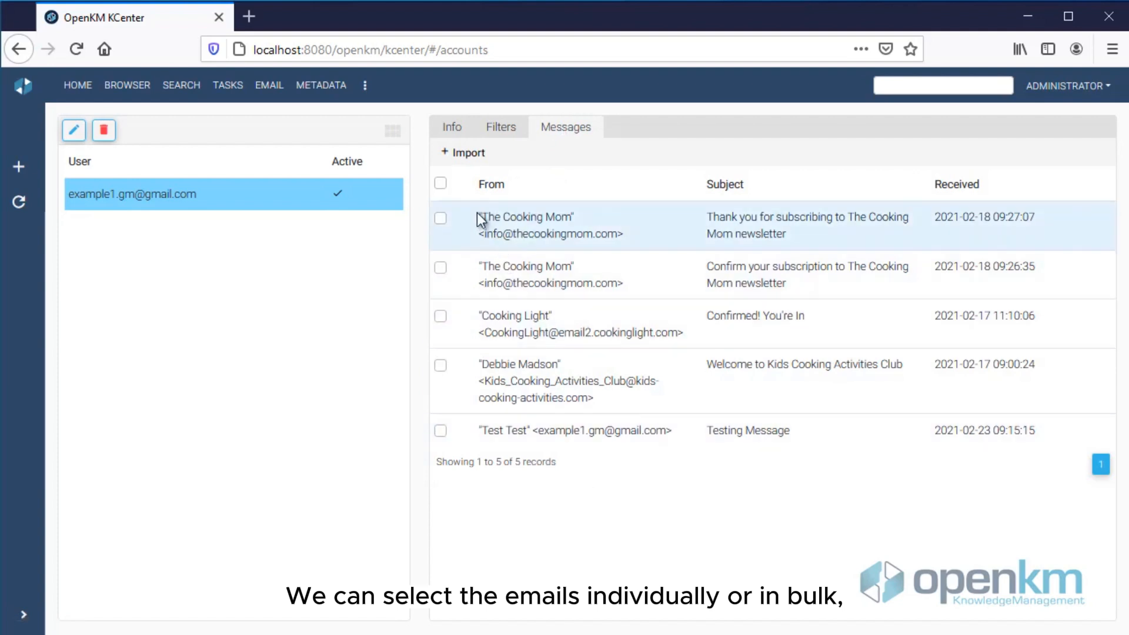
pyautogui.click(439, 185)
pyautogui.click(439, 186)
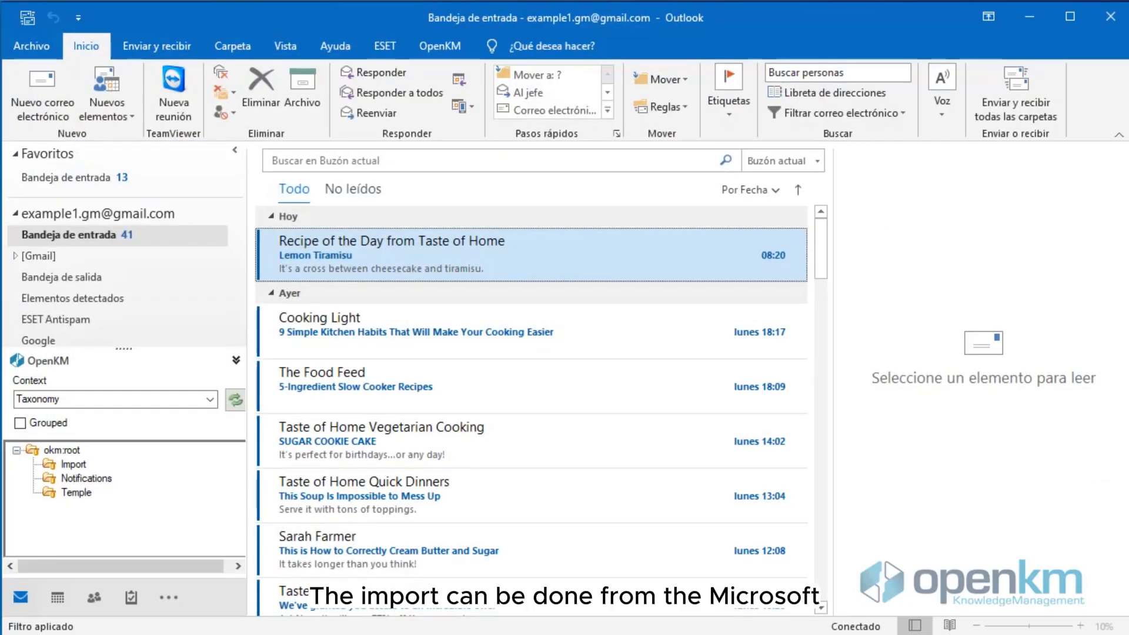
# Step: Test the OpenKM add-in's server connection in Configuration and confirm 'Connection established'
pyautogui.click(439, 45)
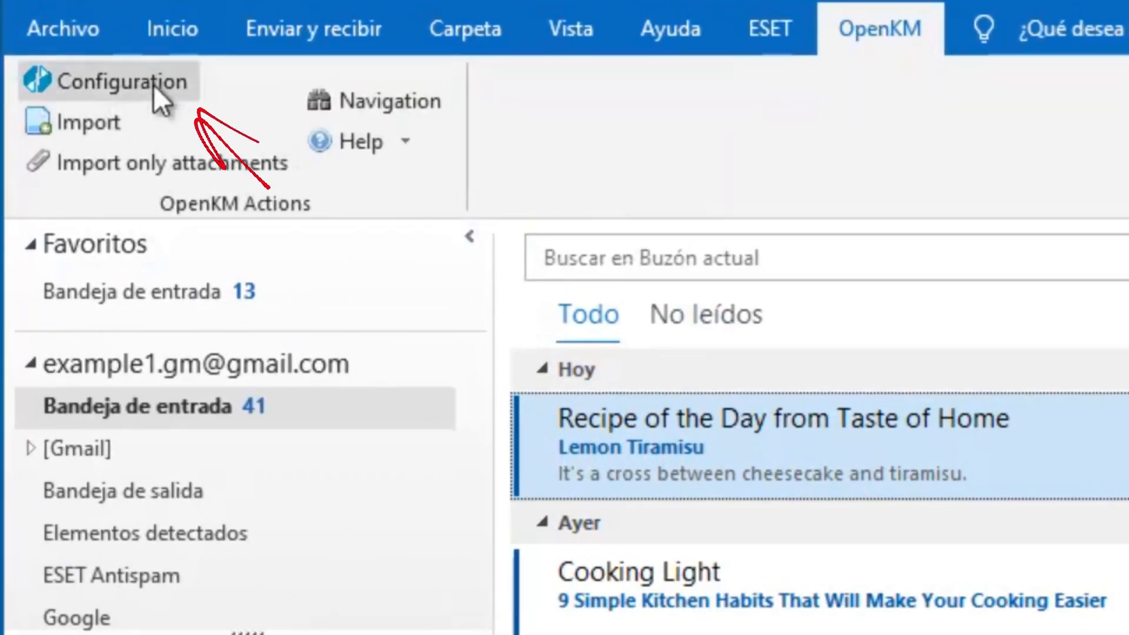
pyautogui.click(154, 85)
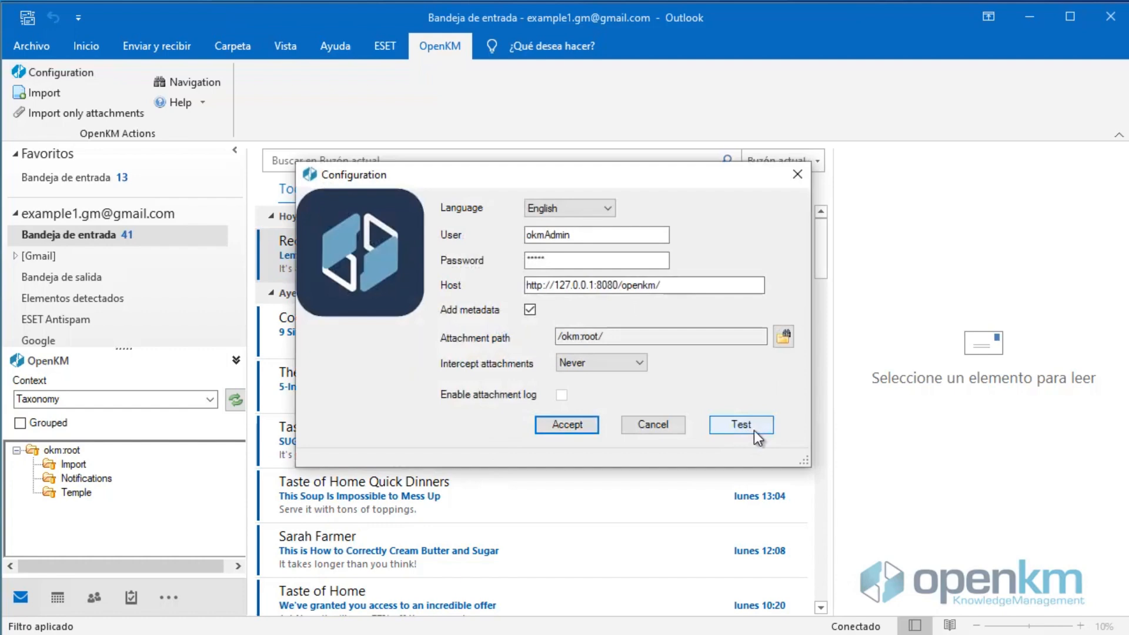
pyautogui.click(754, 430)
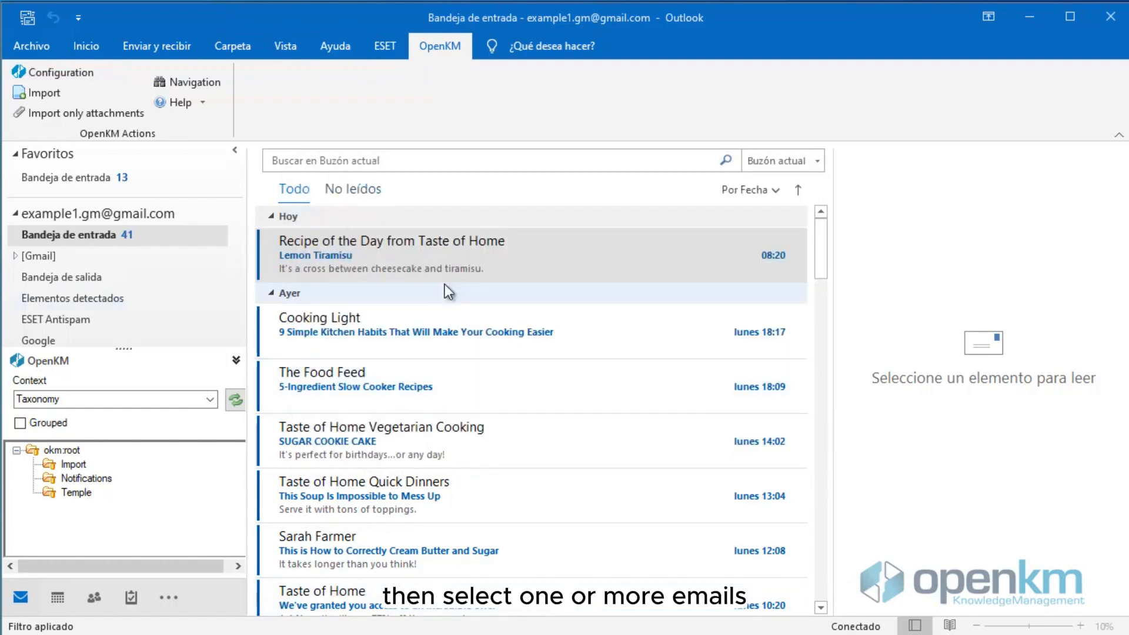
pyautogui.click(373, 322)
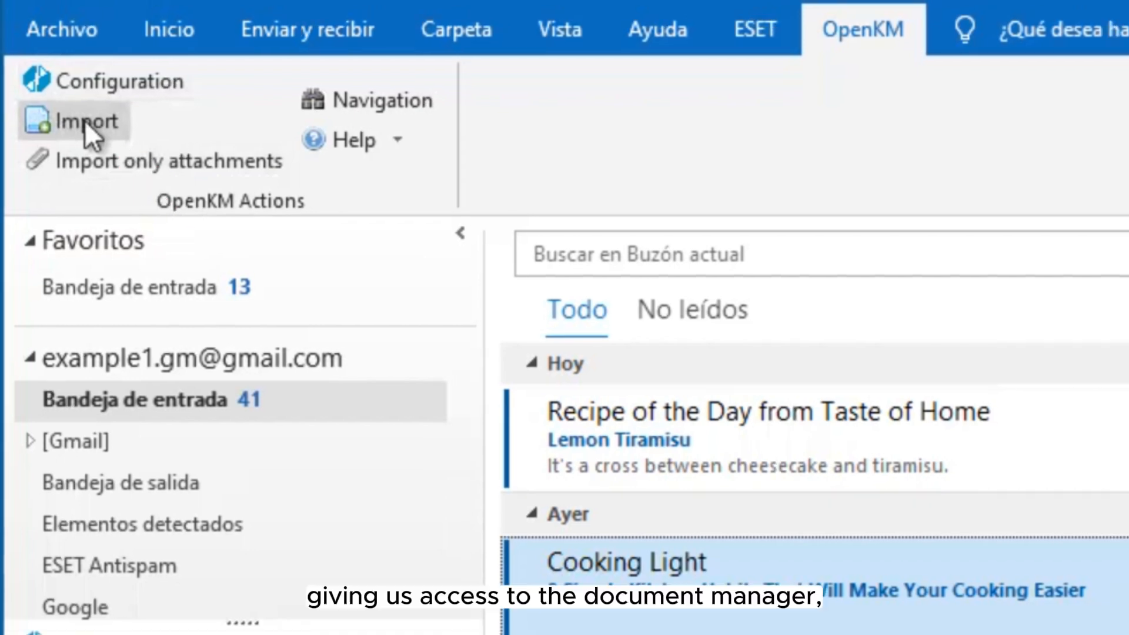
# Step: Import the Cooking Light email through OpenKM > Import into the okmAdmin/inbox folder
pyautogui.click(86, 122)
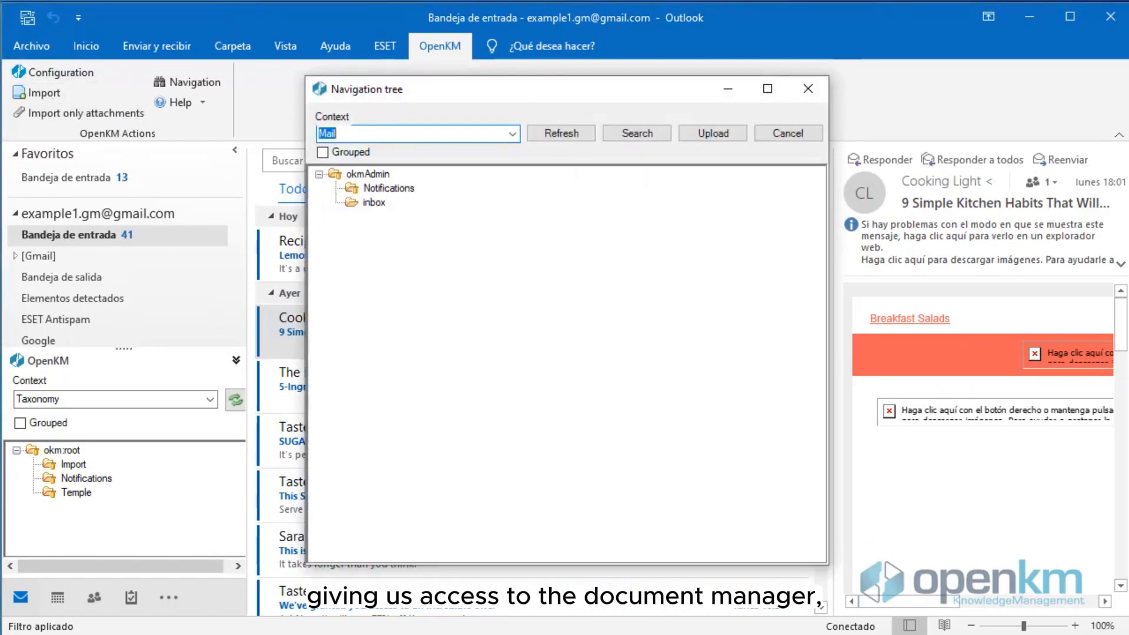
pyautogui.click(375, 202)
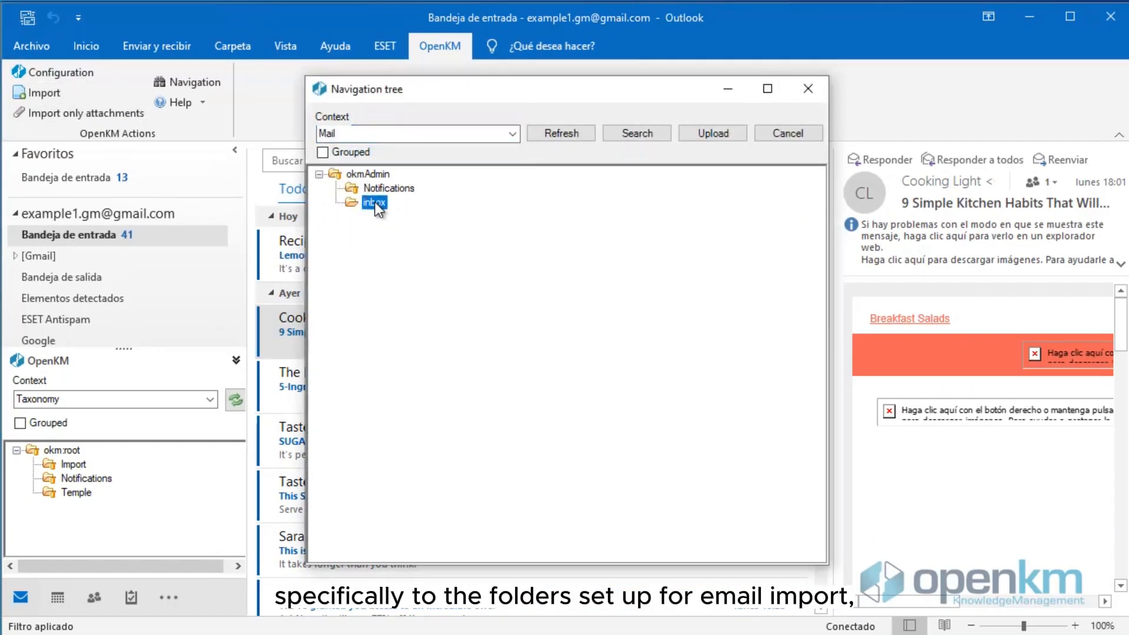
pyautogui.click(716, 134)
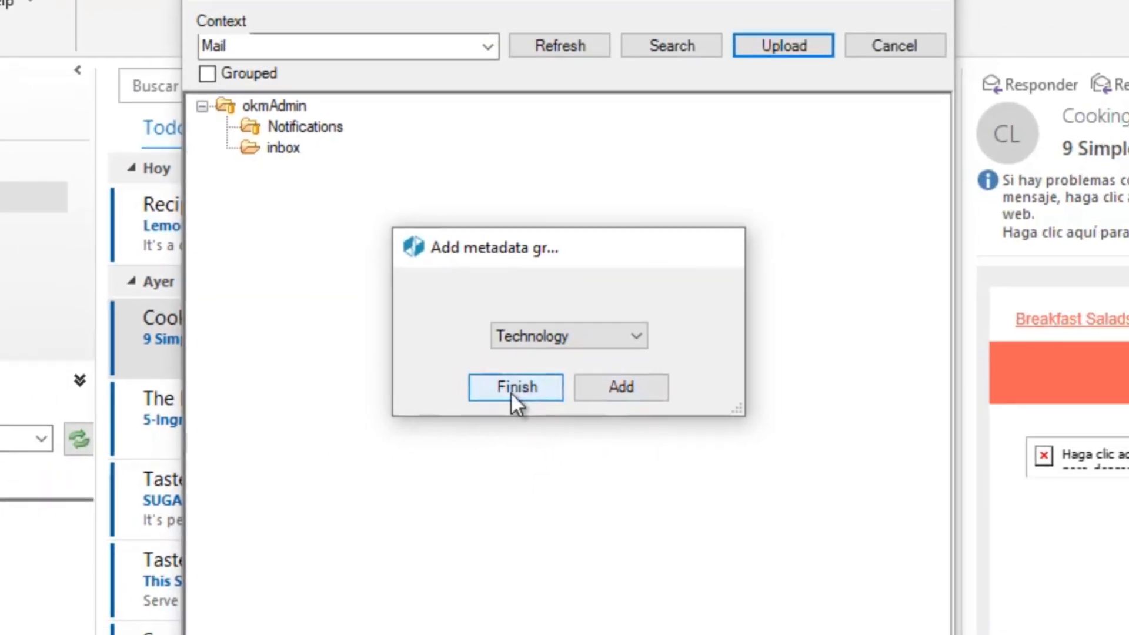
pyautogui.click(506, 401)
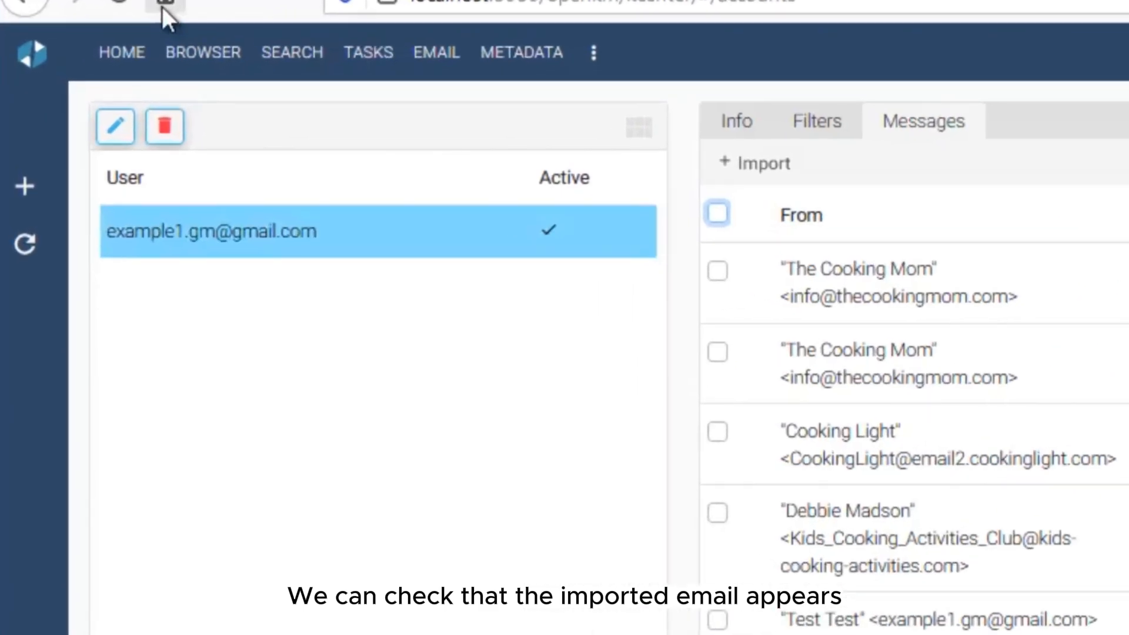
# Step: Switch the browser to the E-mail context and open okmAdmin > inbox to the imported email
pyautogui.click(238, 44)
pyautogui.click(222, 145)
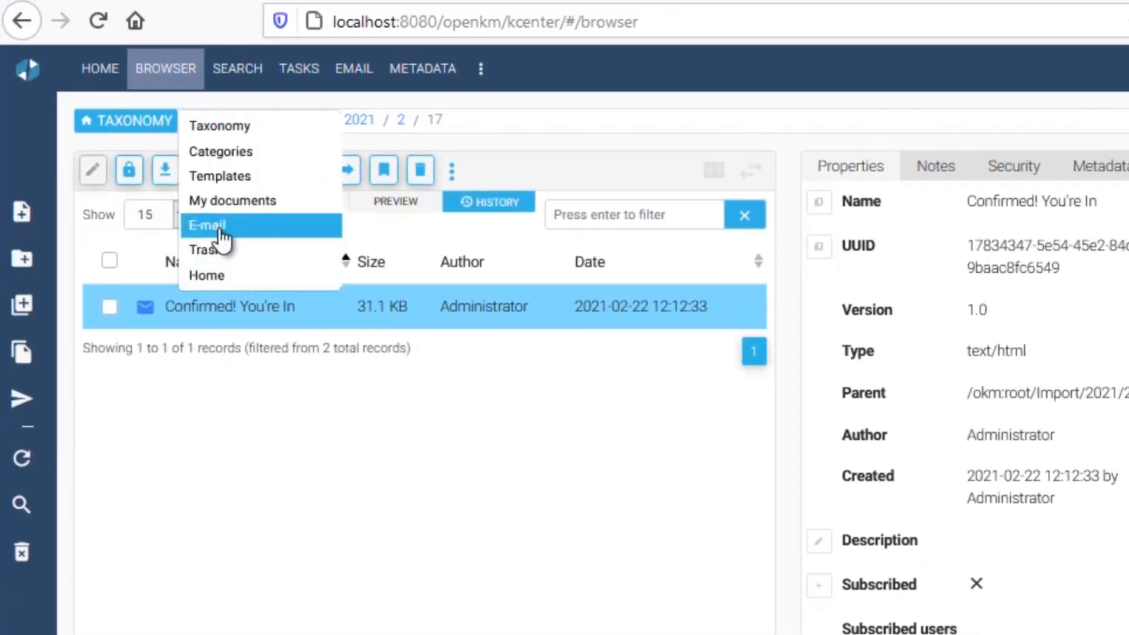
pyautogui.click(219, 226)
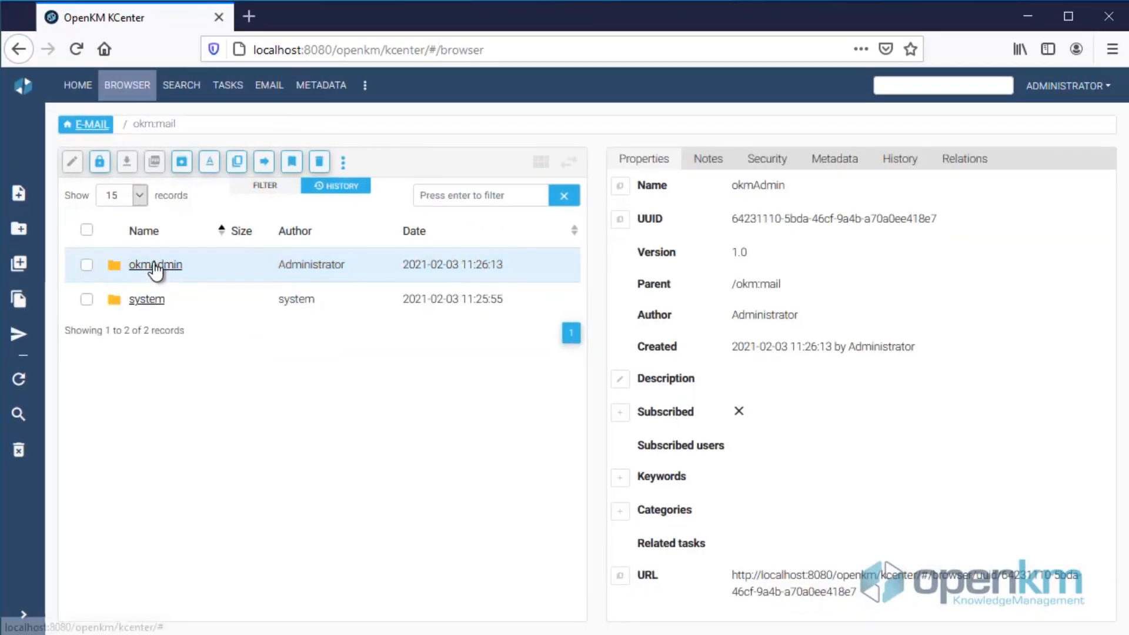
pyautogui.click(199, 308)
pyautogui.click(141, 299)
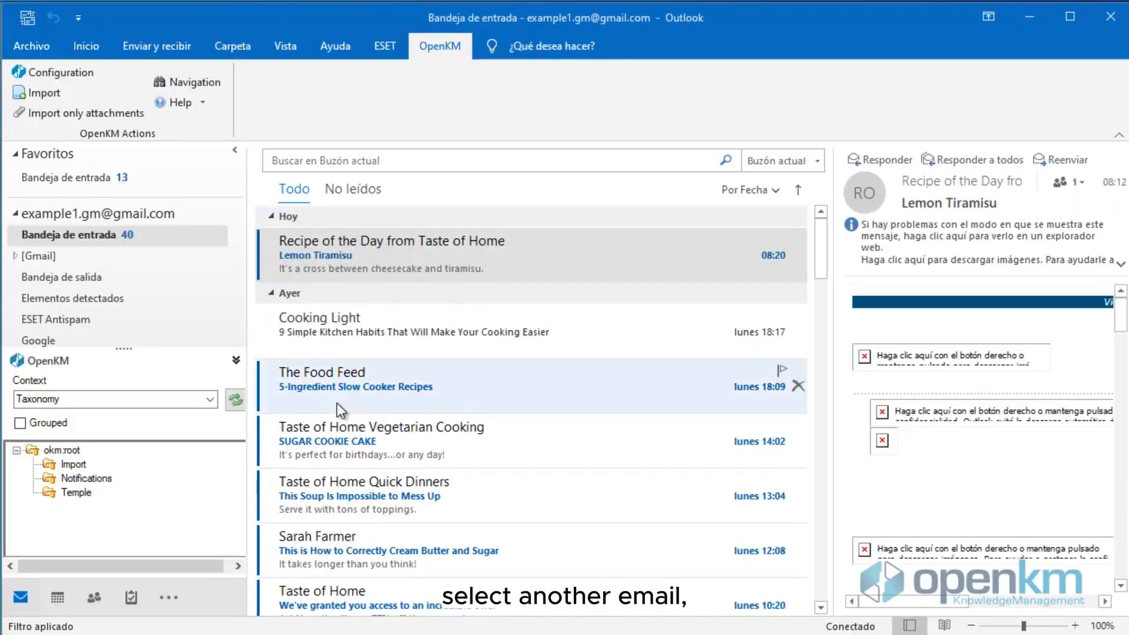
pyautogui.click(376, 323)
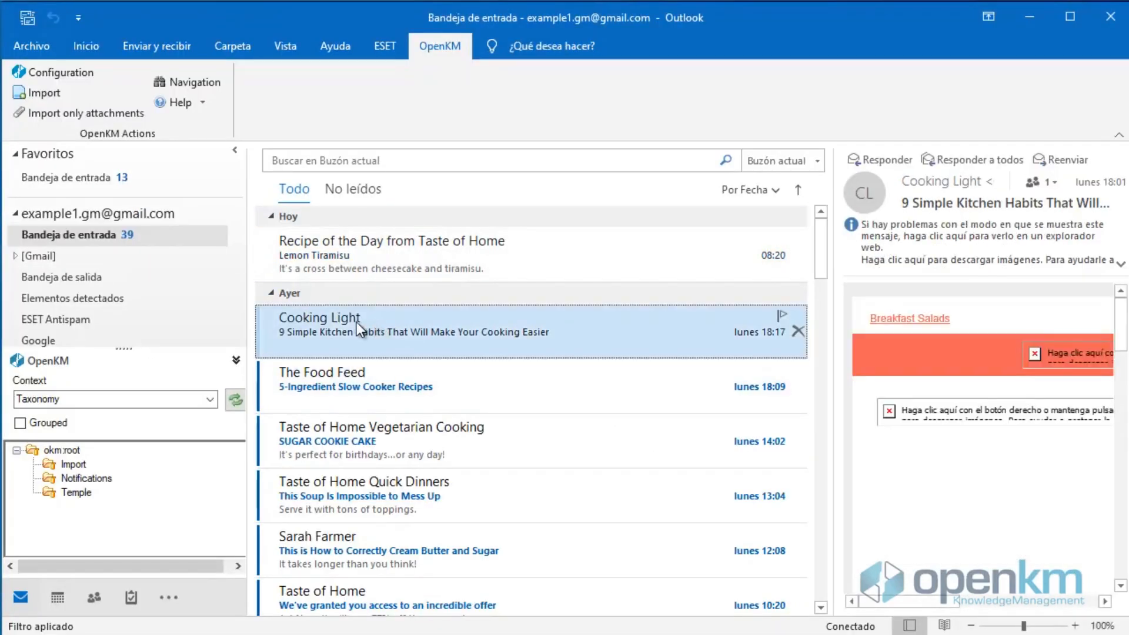
# Step: Re-import the Cooking Light email into the okmAdmin inbox with Grouped ticked, then finish and accept
pyautogui.click(36, 93)
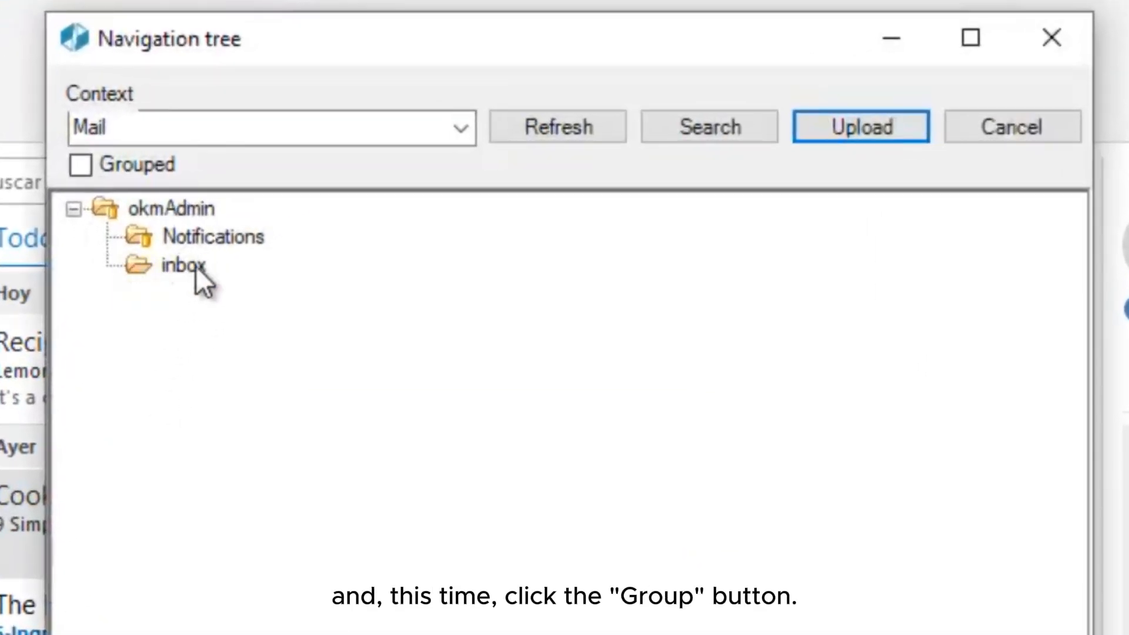
pyautogui.click(187, 265)
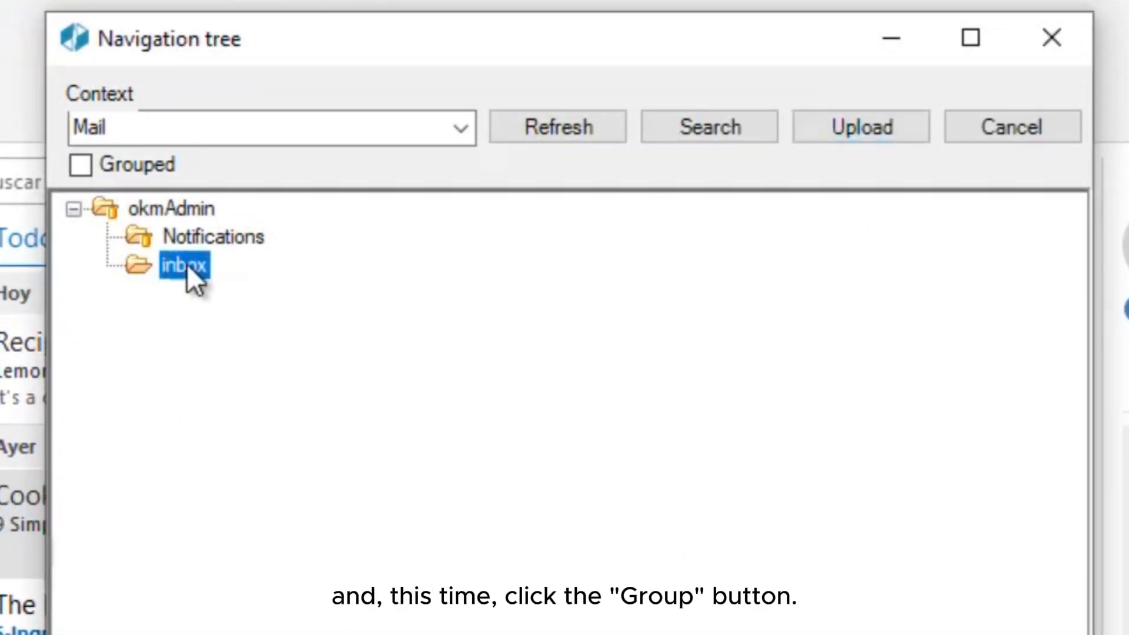
pyautogui.click(79, 165)
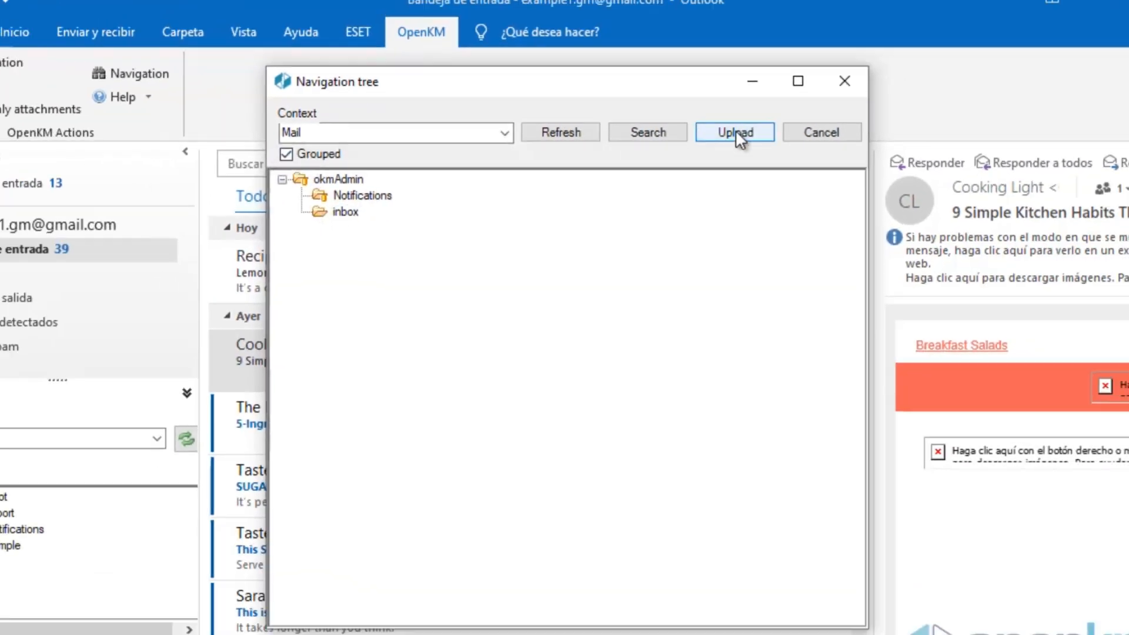
pyautogui.click(861, 127)
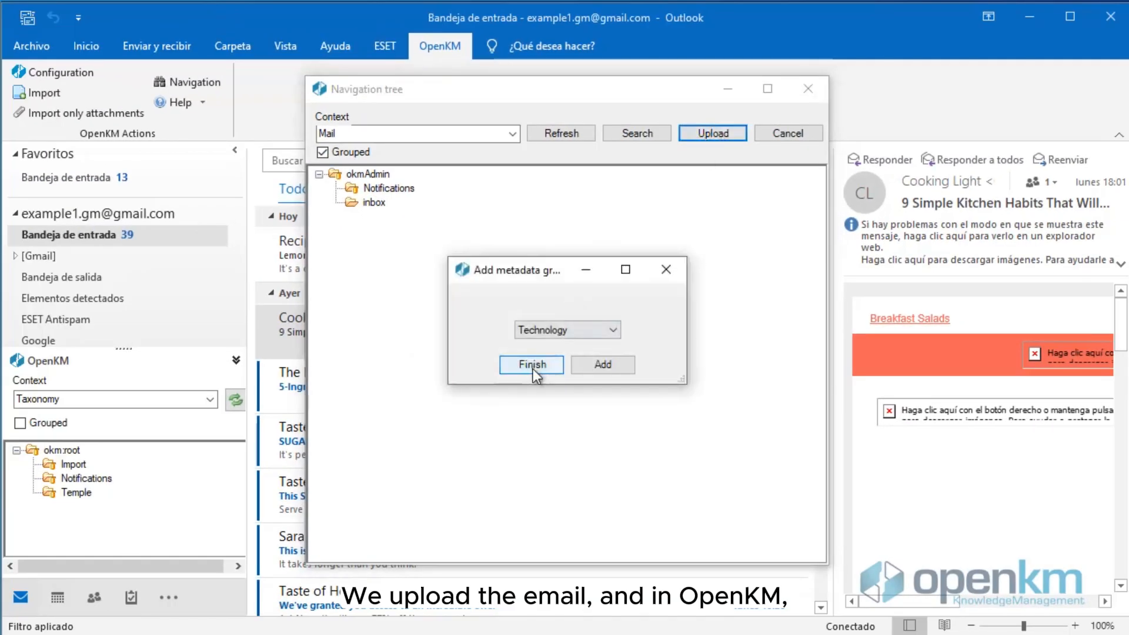
pyautogui.click(532, 364)
pyautogui.click(625, 365)
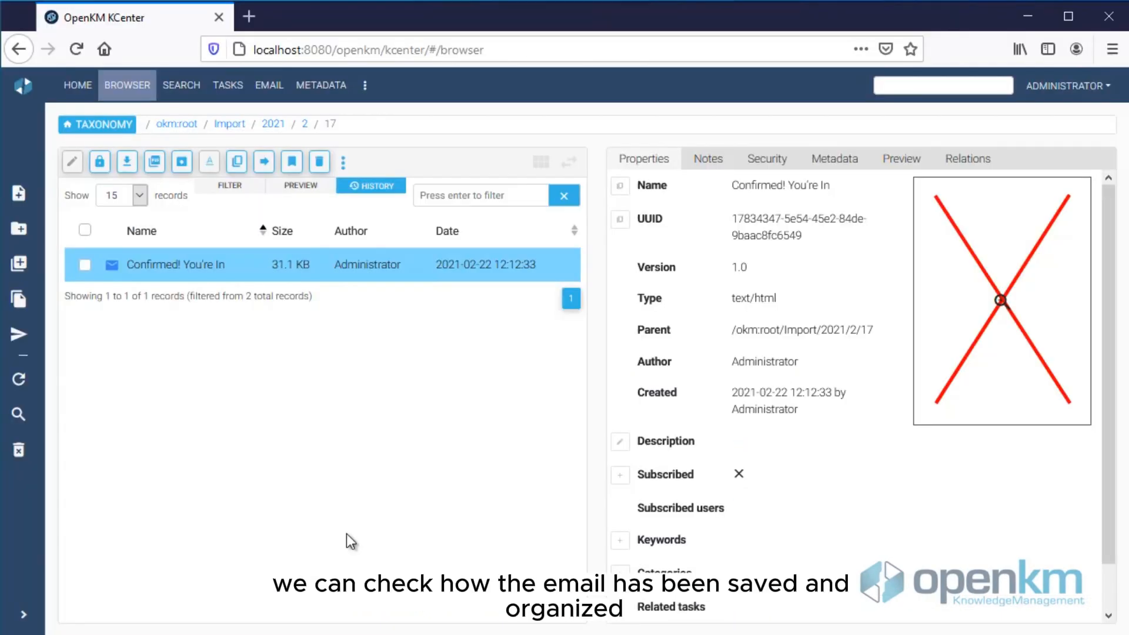
# Step: Switch to the E-mail context and open inbox folders 2021 > 02 > 22 to find the grouped kitchen-habits email
pyautogui.click(97, 124)
pyautogui.click(155, 206)
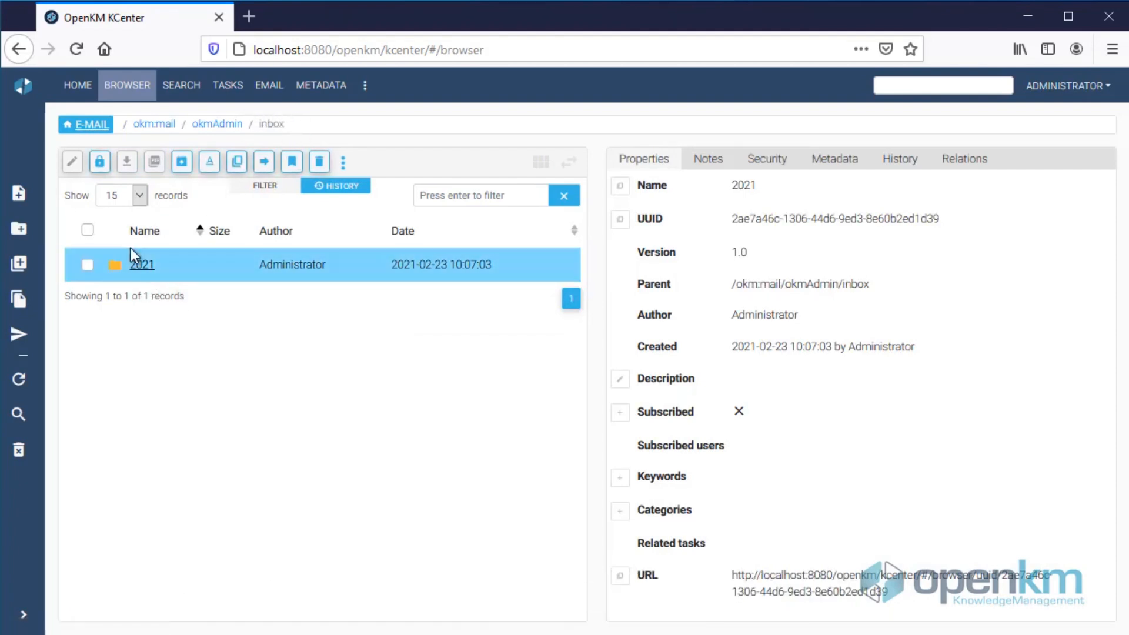
pyautogui.click(142, 265)
pyautogui.click(137, 265)
pyautogui.click(135, 264)
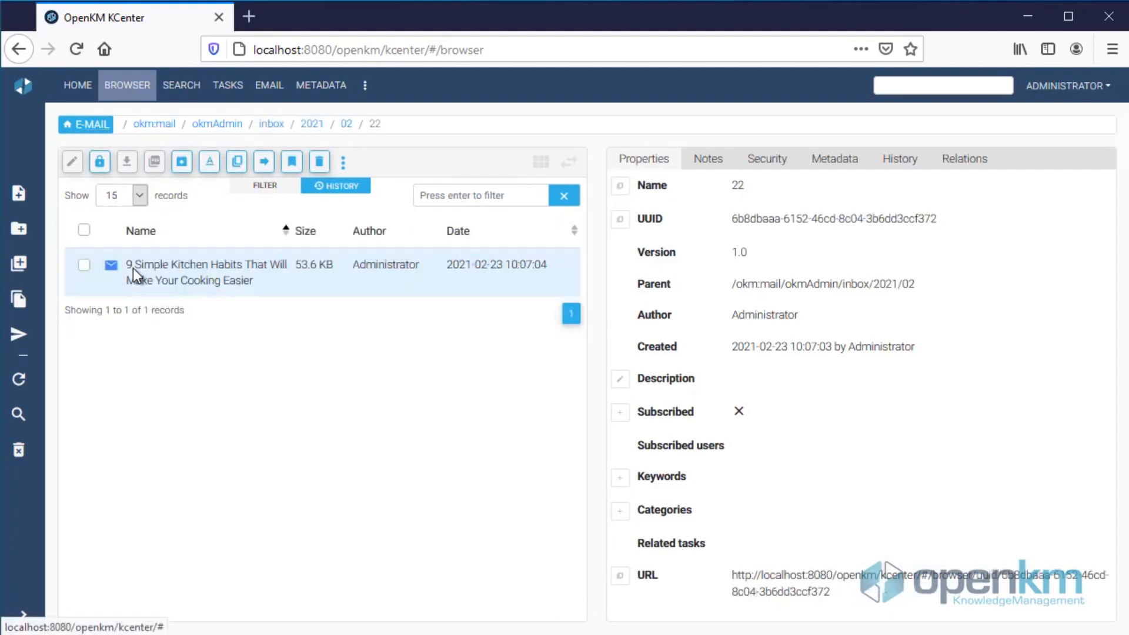